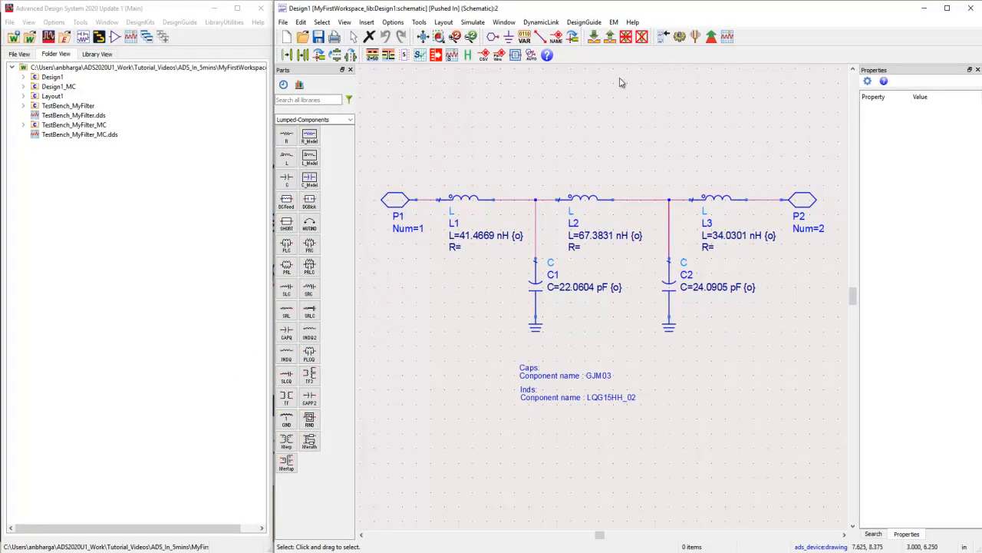
# Step: Pop out of the Design1 subcircuit to the TestBench_MyFilter schematic and clear the selection
pyautogui.click(609, 37)
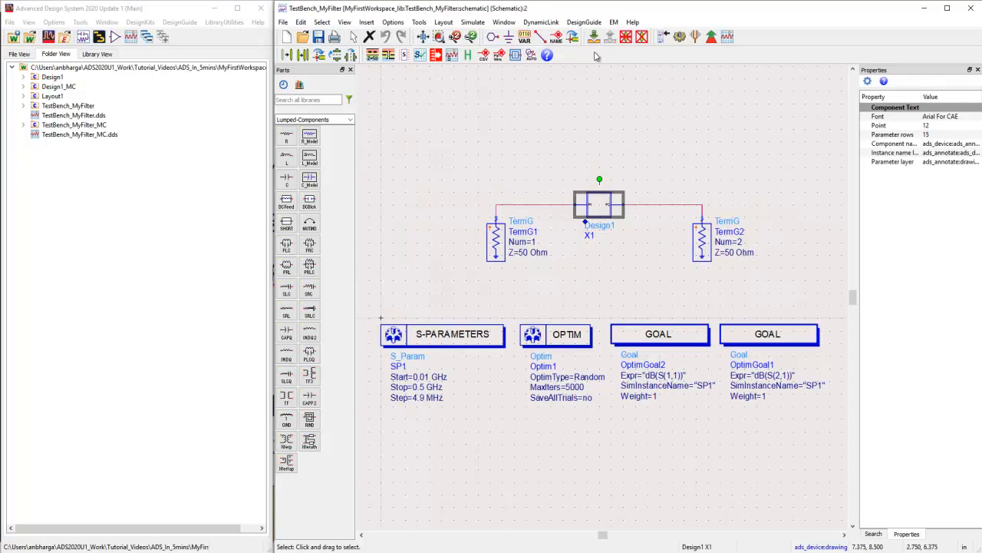
pyautogui.click(501, 104)
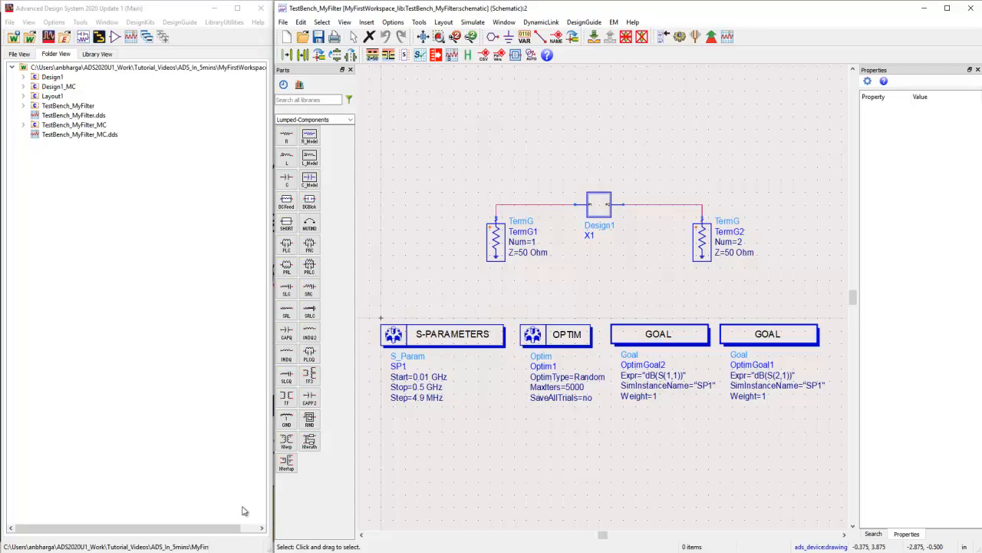
# Step: Switch to File Explorer and copy RF_Transistors_vendor_kit.7z from the componentLib folder into the Vendor_Libraries folder
pyautogui.click(89, 552)
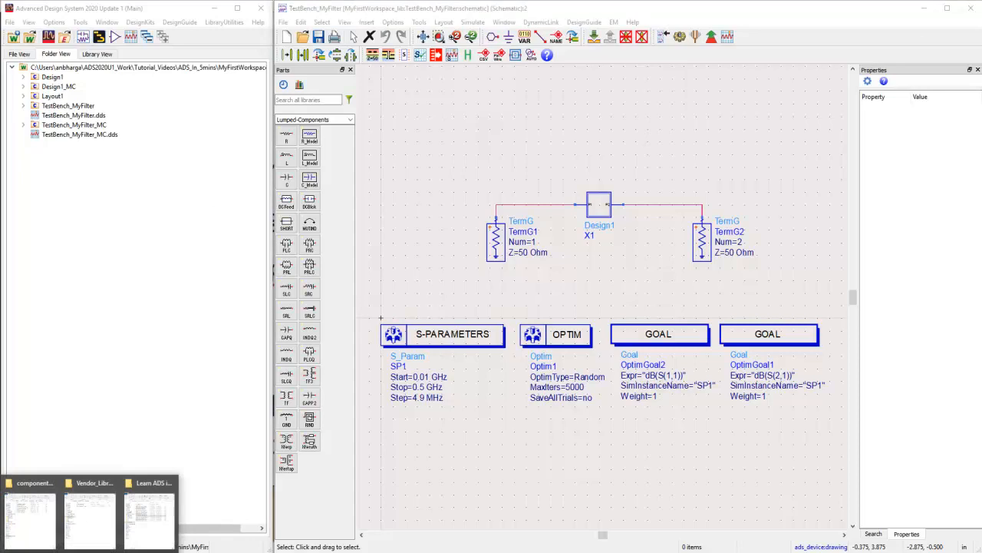
pyautogui.click(64, 525)
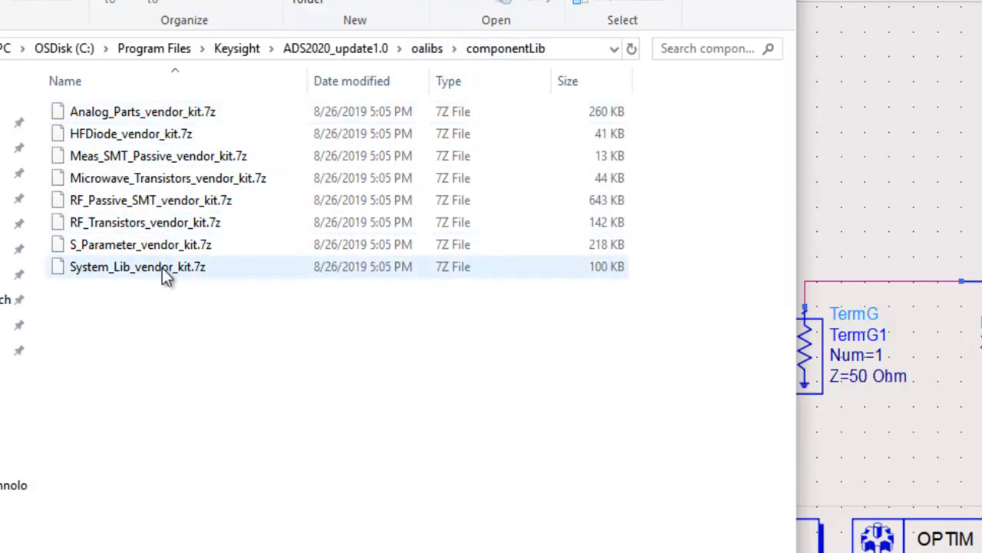
pyautogui.click(165, 222)
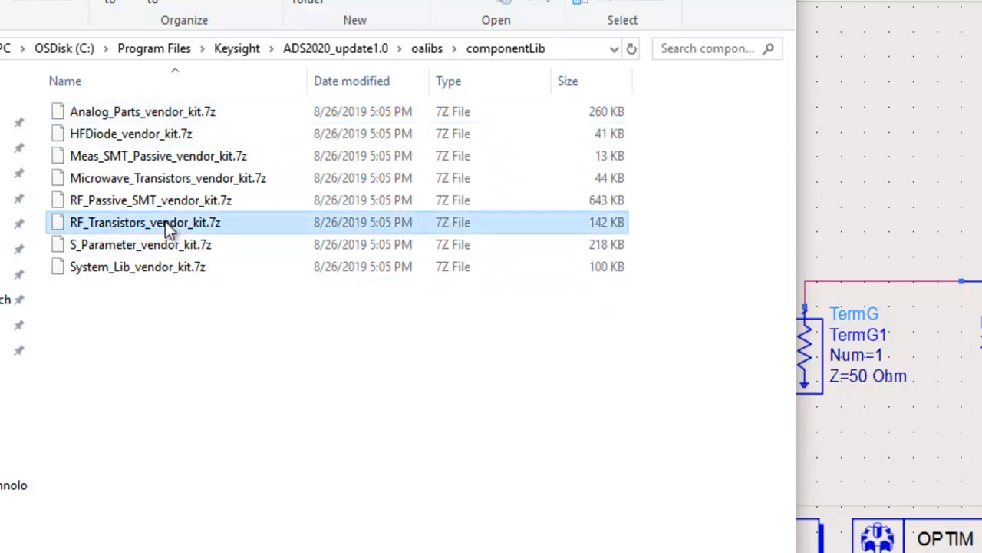
pyautogui.rightClick(165, 221)
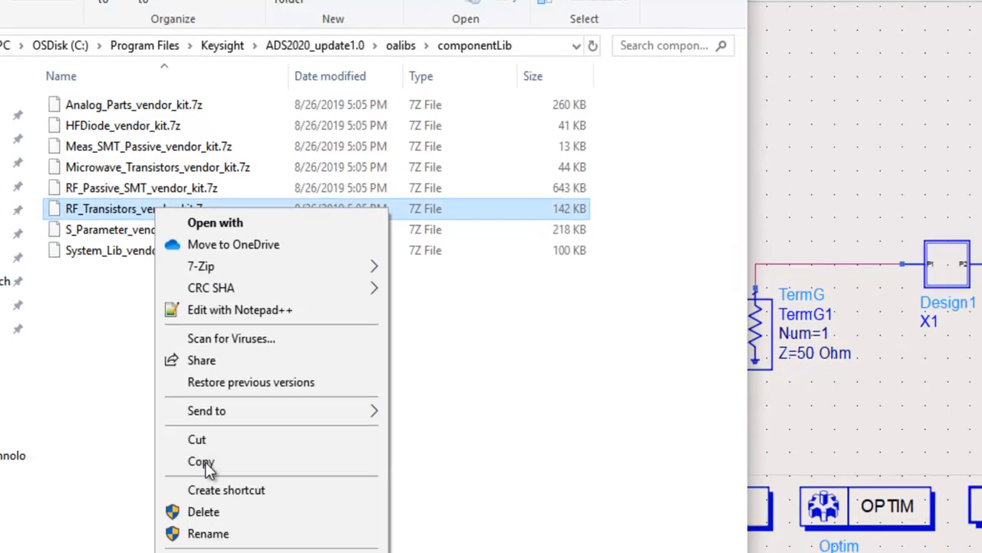
pyautogui.click(205, 461)
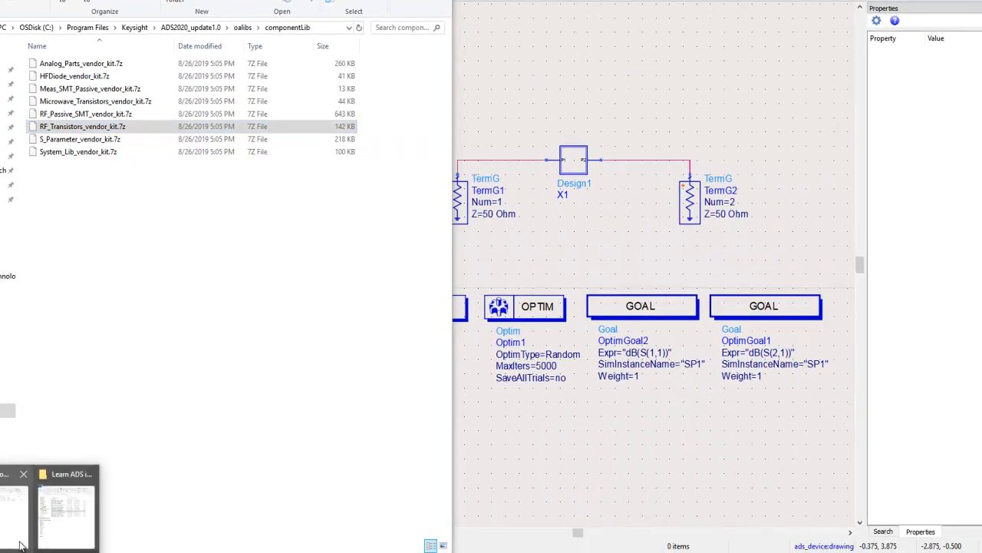
pyautogui.click(66, 521)
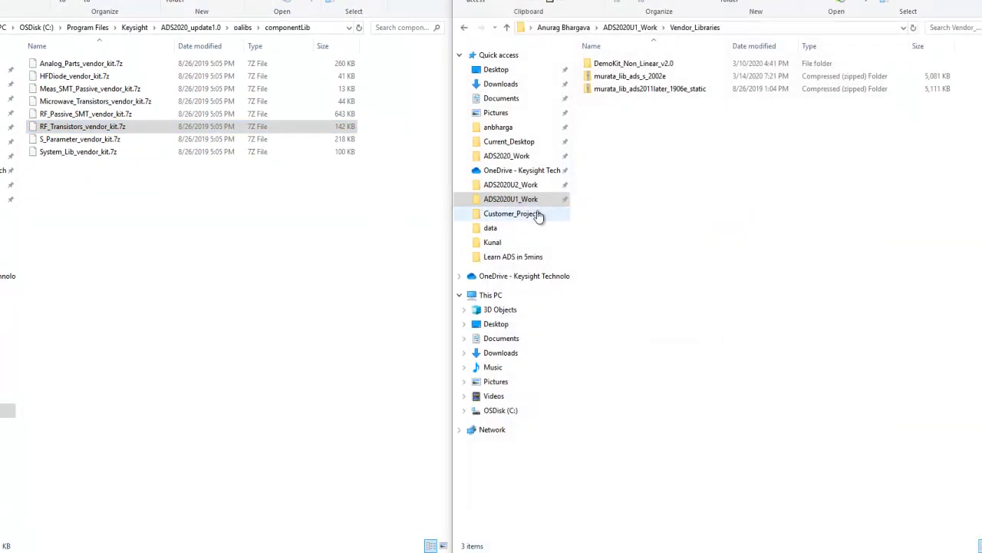
pyautogui.hotkey('ctrl', 'v')
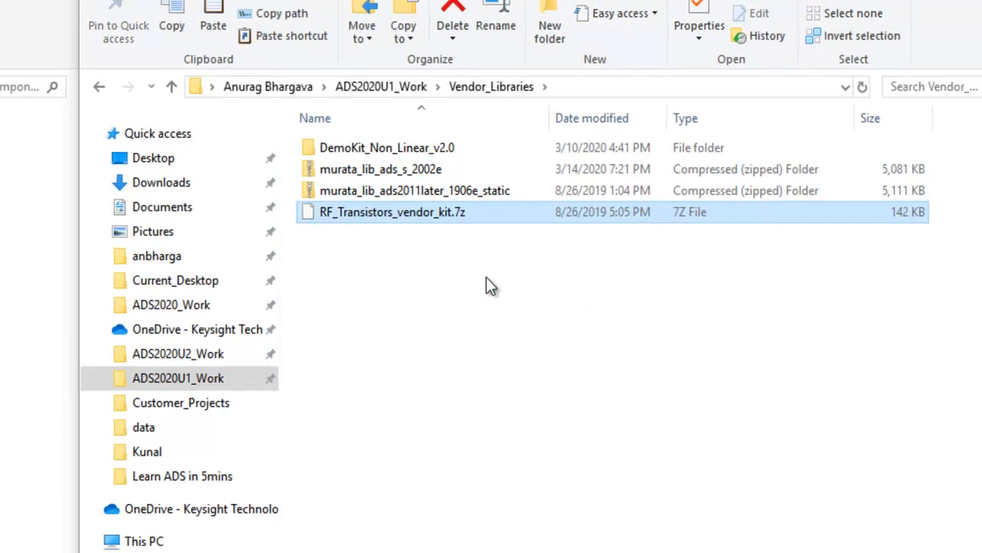
# Step: Extract the copied RF_Transistors_vendor_kit.7z archive inside the Vendor_Libraries folder with 7-Zip
pyautogui.rightClick(432, 217)
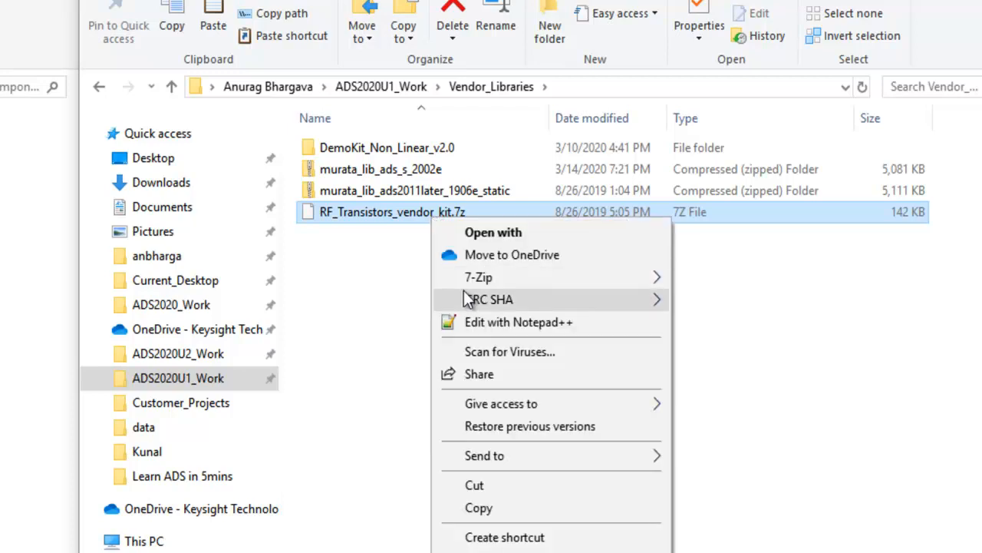
pyautogui.moveTo(466, 285)
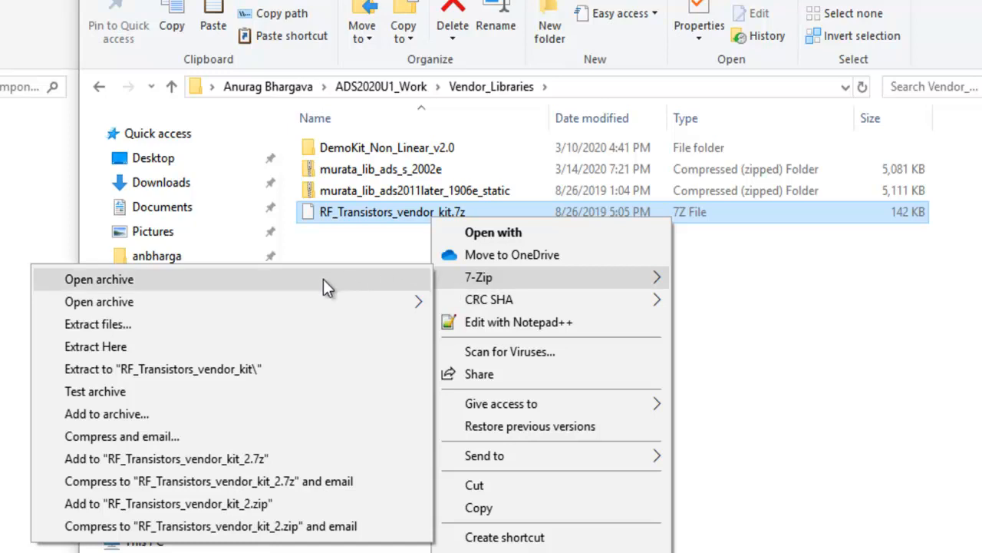
pyautogui.click(299, 351)
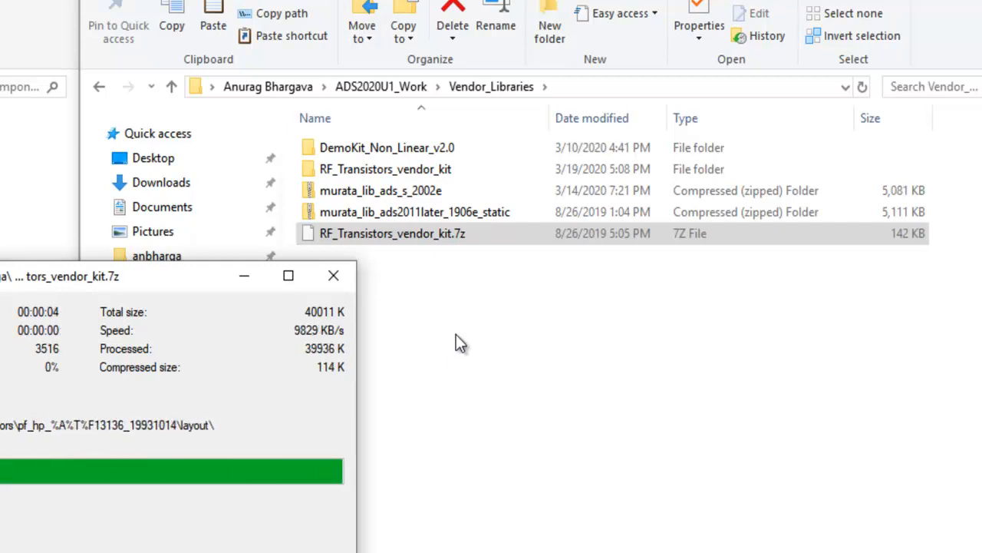
# Step: Inspect the contents of the extracted RF_Transistors_vendor_kit folder, and check the Murata and DemoKit entries in Vendor_Libraries
pyautogui.click(361, 168)
pyautogui.doubleClick(361, 168)
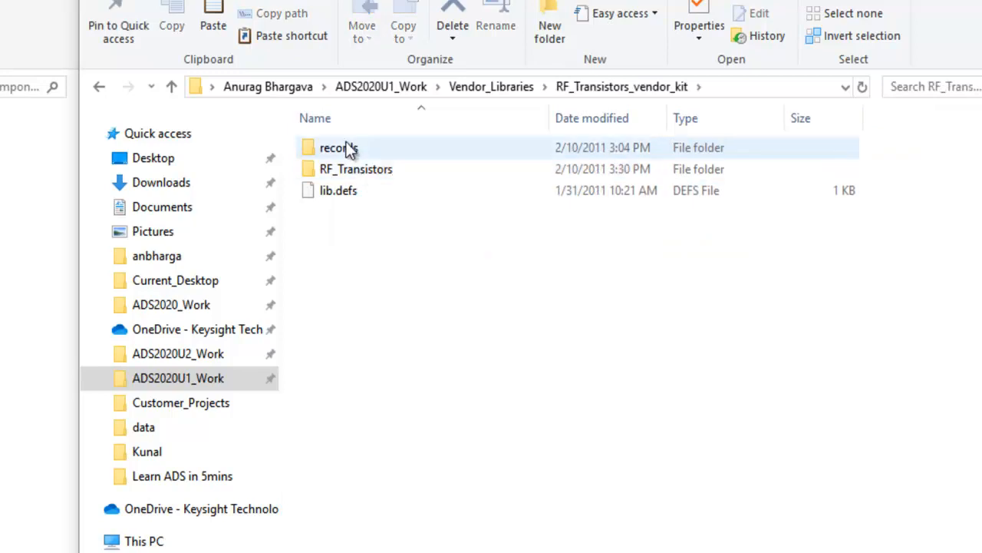
pyautogui.click(482, 89)
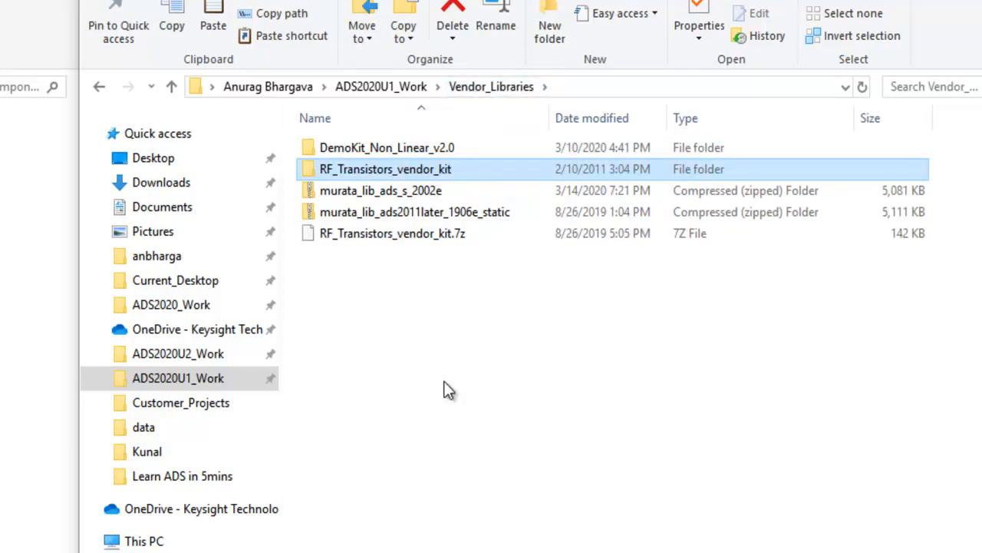
pyautogui.click(376, 193)
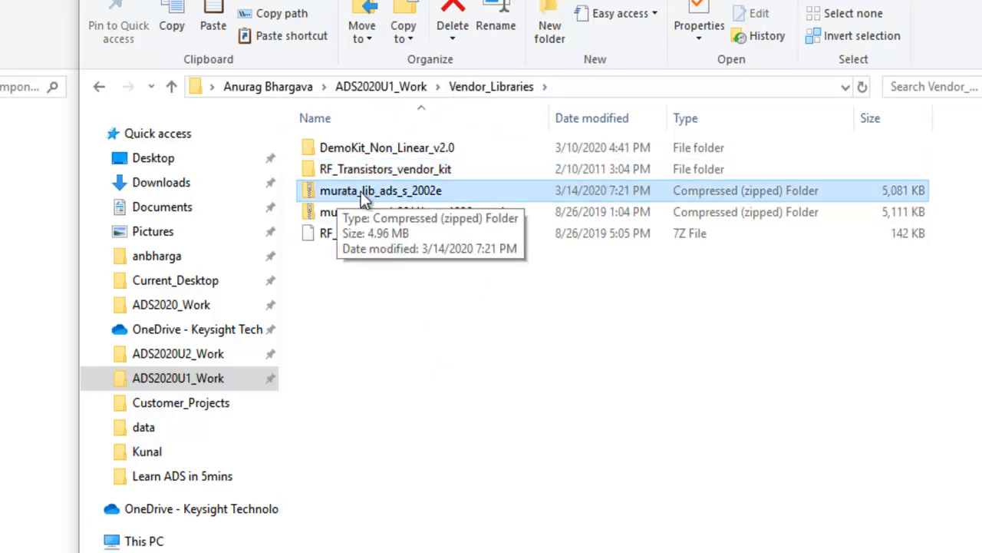
pyautogui.click(382, 149)
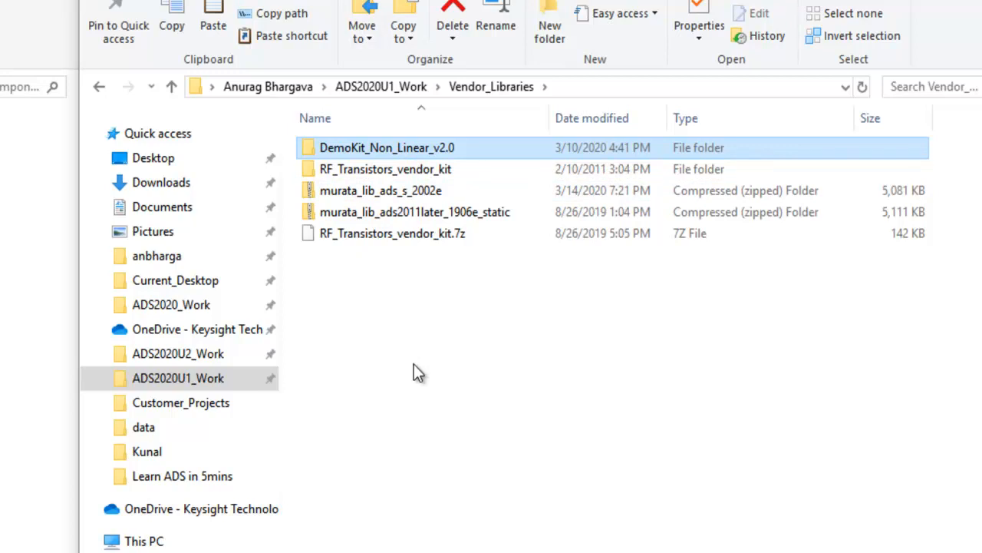
# Step: Switch to the ADS main window and choose murata_lib_ads_s_2002e from Vendor_Libraries as the design kit to unzip
pyautogui.hotkey('alt', 'Tab')
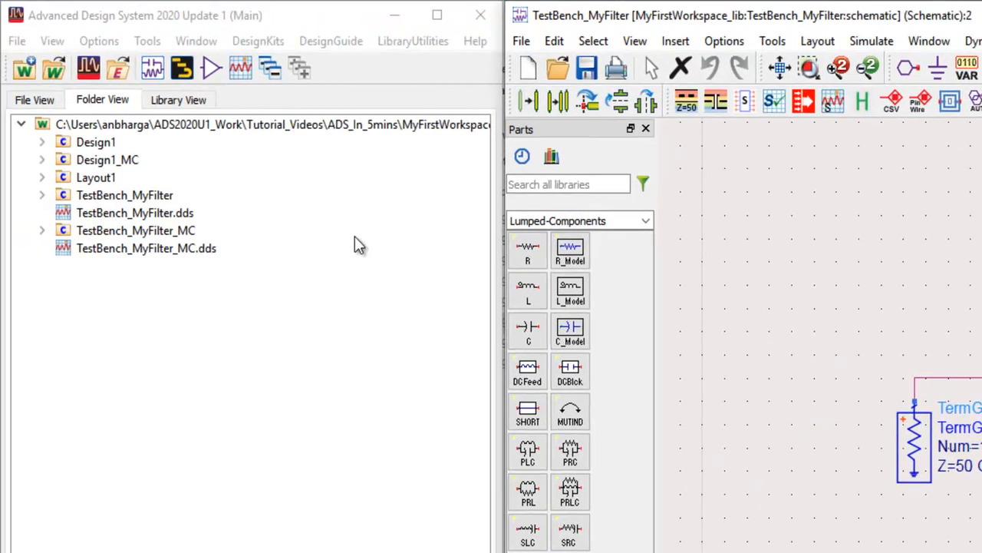
pyautogui.click(338, 230)
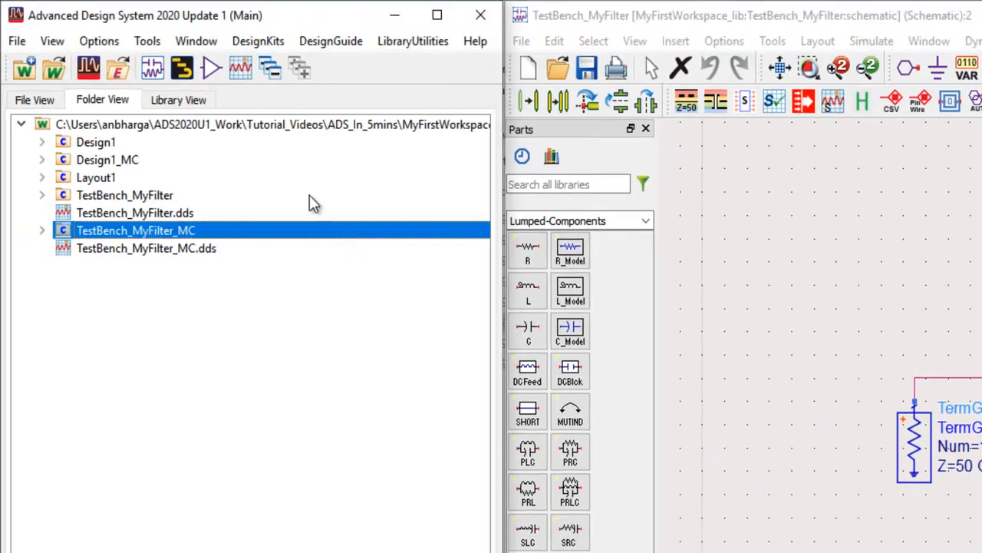
pyautogui.click(259, 43)
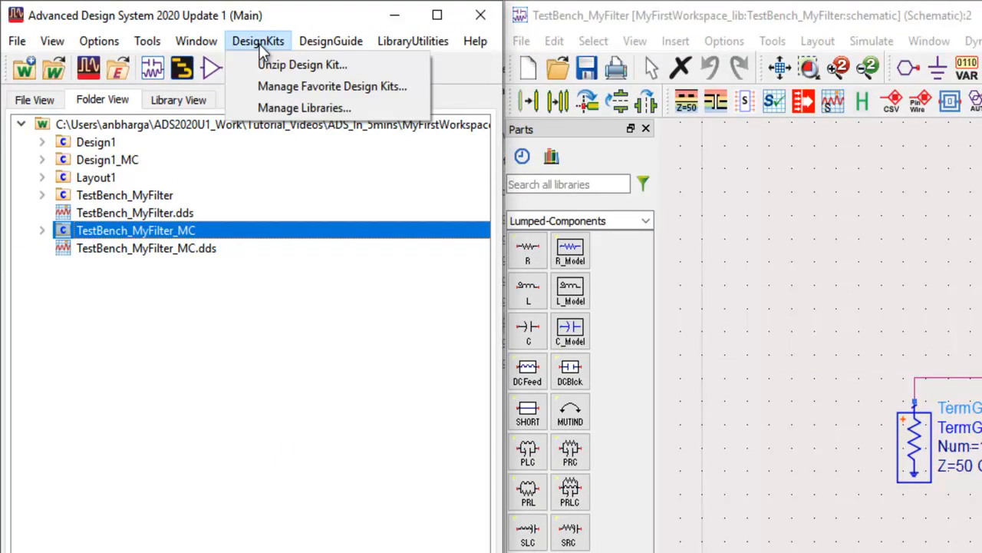
pyautogui.click(311, 67)
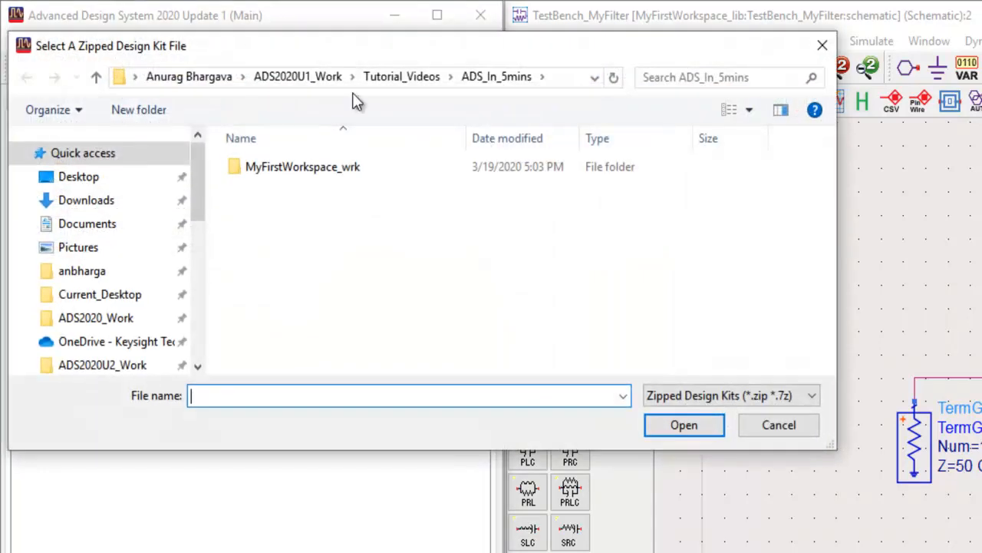
pyautogui.click(227, 77)
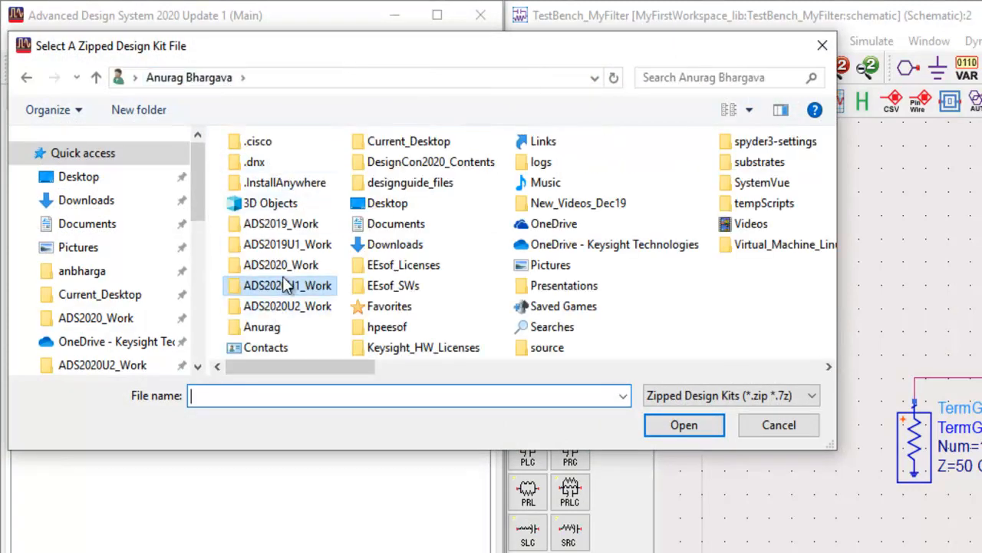
pyautogui.doubleClick(286, 286)
pyautogui.doubleClick(286, 295)
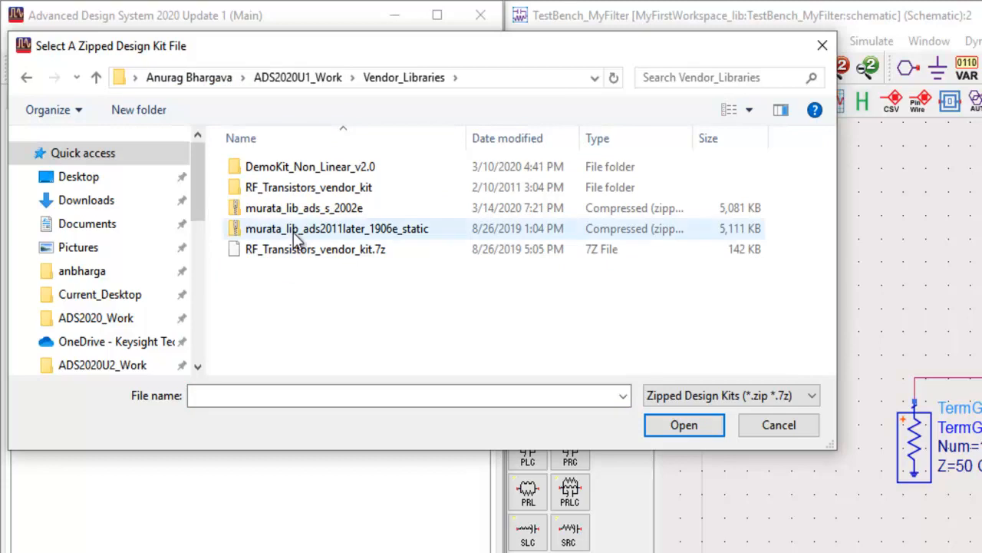
pyautogui.click(299, 208)
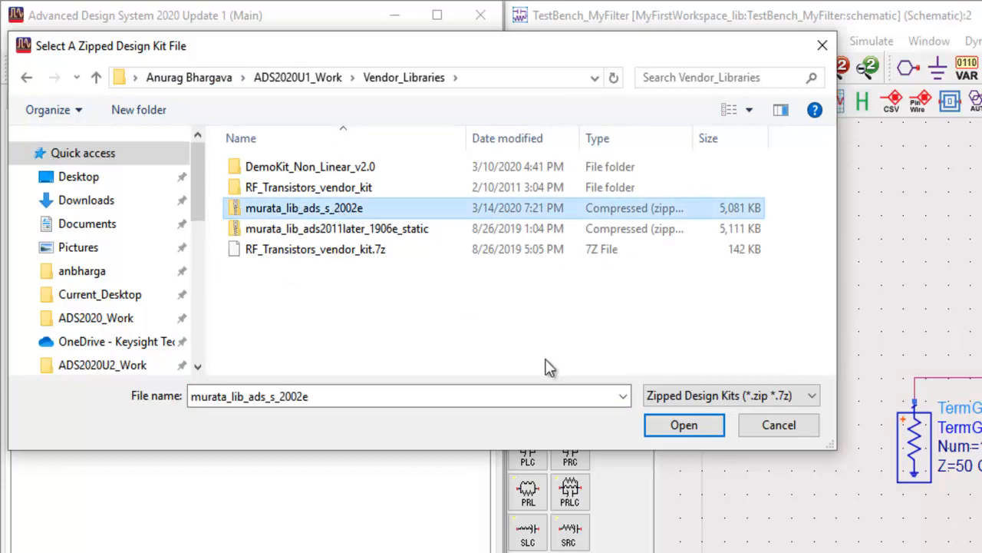
pyautogui.click(660, 430)
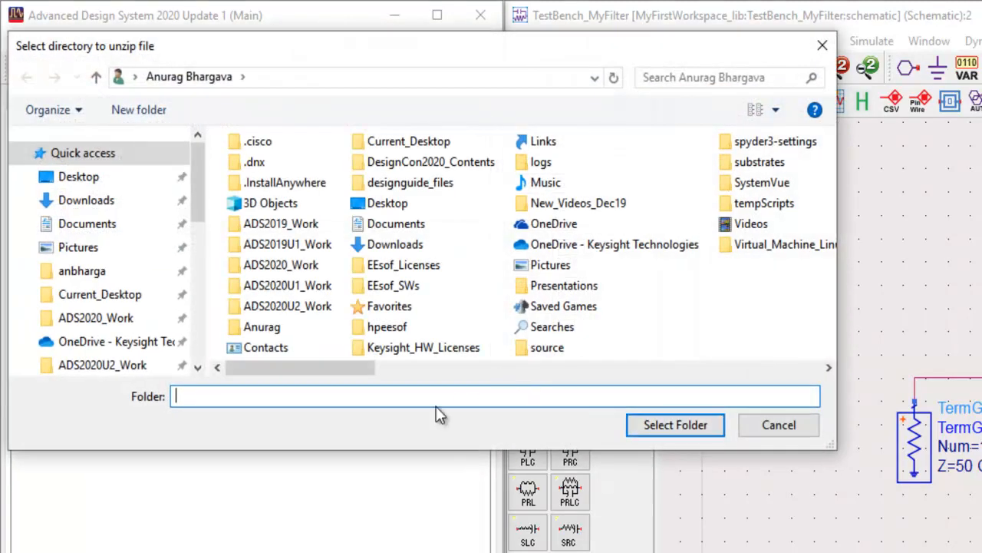
# Step: Unzip the Murata kit into ADS2020U1_Work\Vendor_Libraries and accept adding muRataLibWeb to the current workspace
pyautogui.click(315, 287)
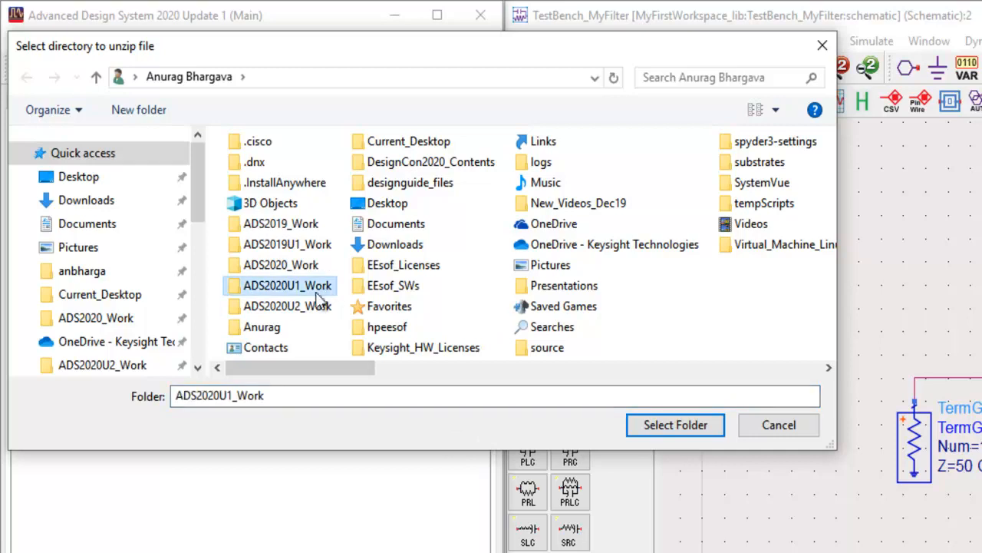
pyautogui.doubleClick(306, 289)
pyautogui.click(299, 271)
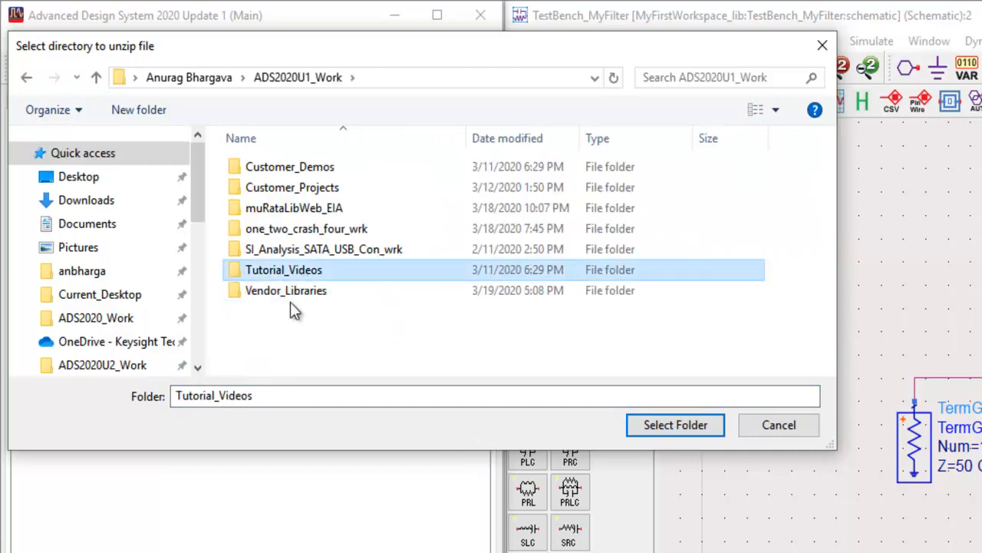
pyautogui.click(290, 298)
pyautogui.click(667, 425)
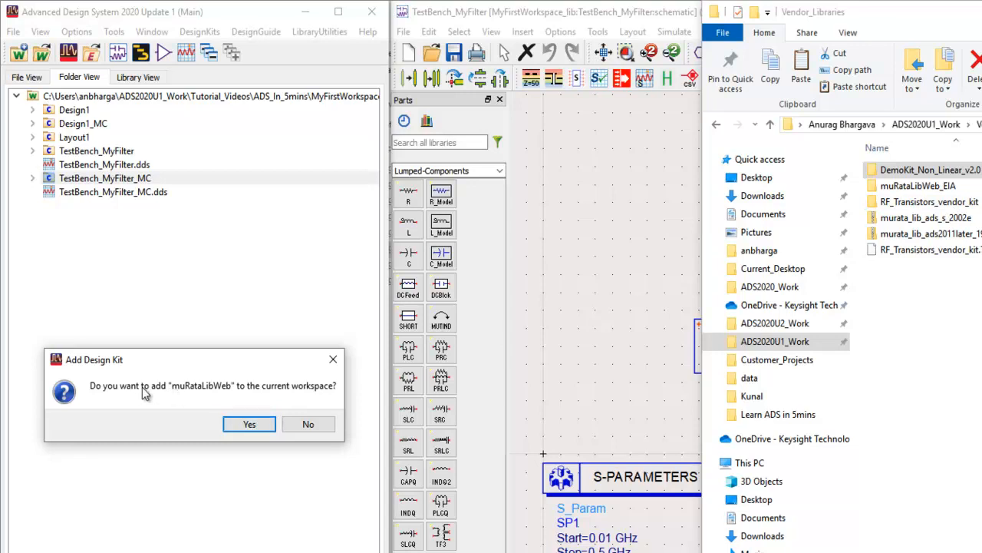
pyautogui.click(251, 427)
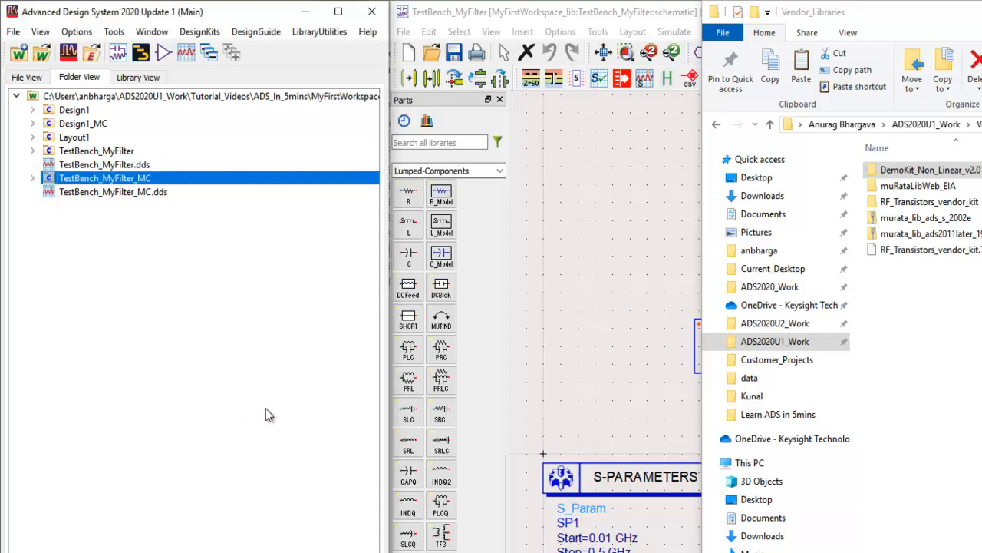
# Step: Place a GA242 capacitor from the muRata Components palette in the empty area above the TermG1 terminal of the test bench
pyautogui.click(549, 239)
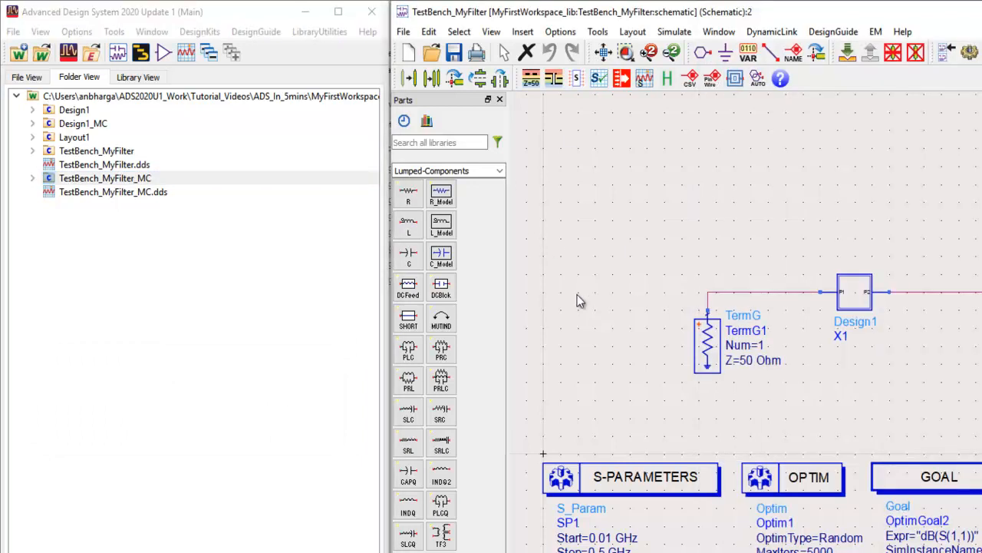
pyautogui.click(500, 171)
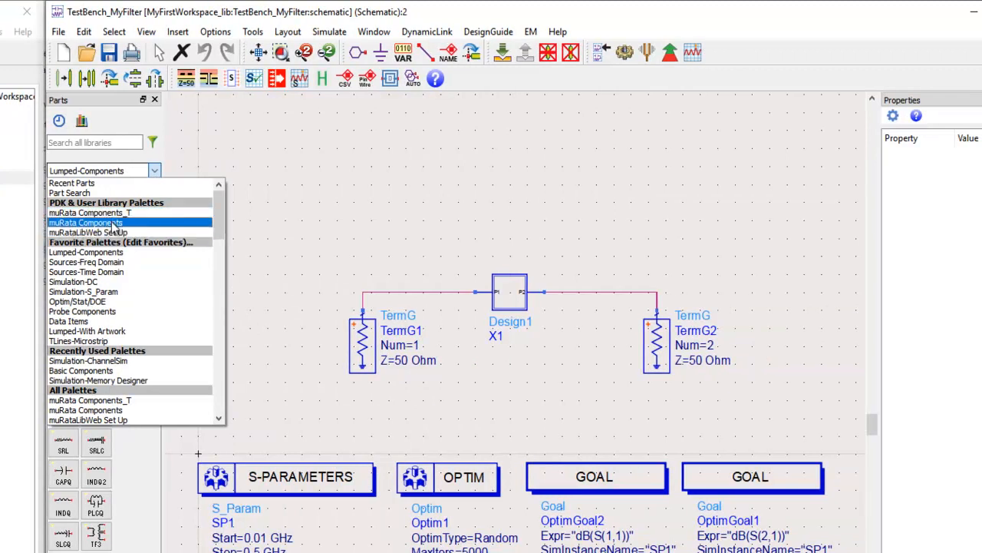
pyautogui.click(115, 223)
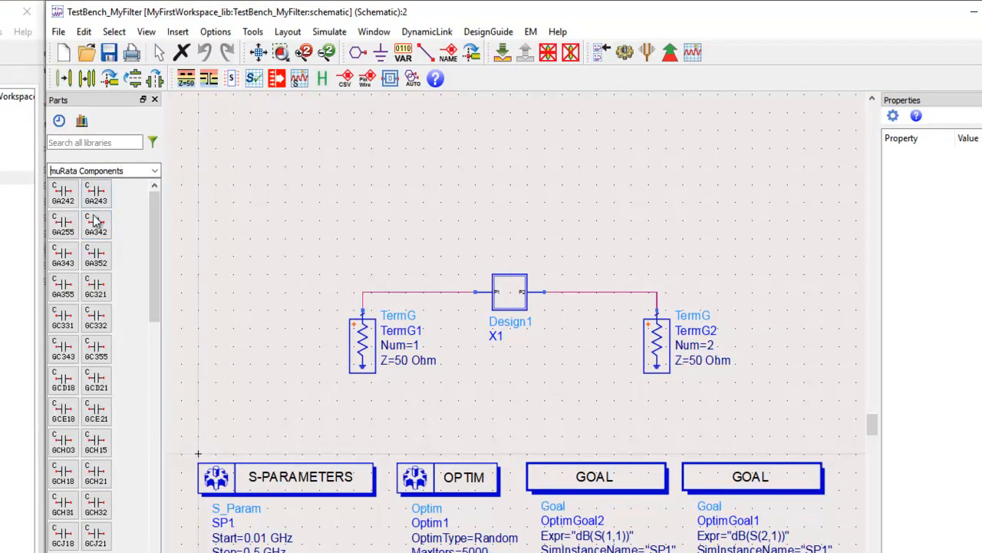
pyautogui.click(67, 205)
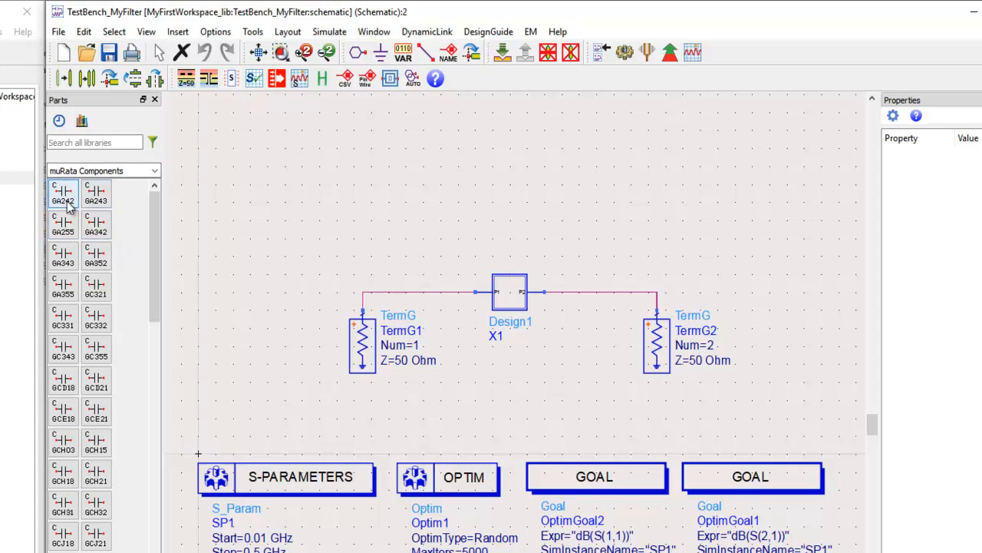
pyautogui.click(267, 167)
pyautogui.press('Escape')
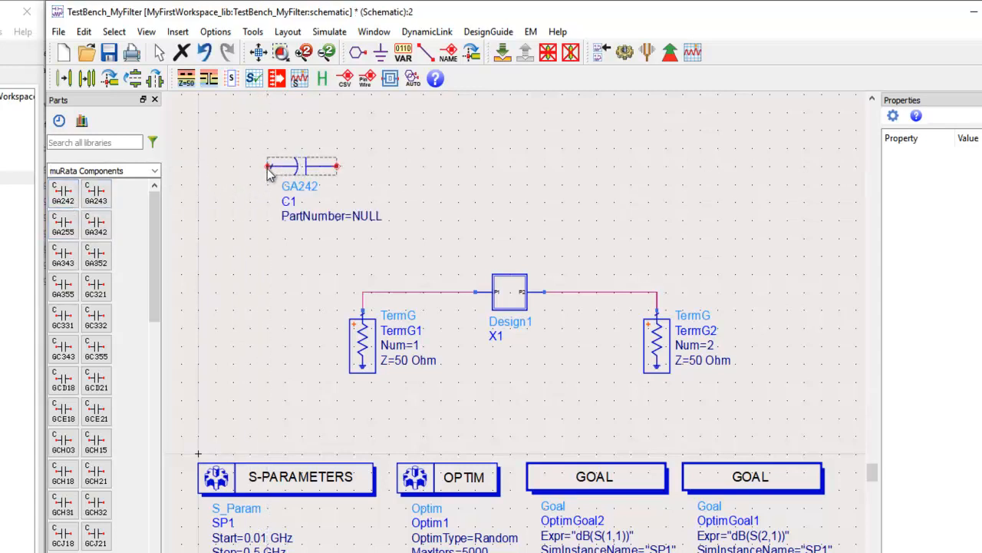
# Step: Set the part number of the GA242 capacitor C1 to GA242QR7E2471MW01 and accept the updated instance parameters
pyautogui.doubleClick(308, 167)
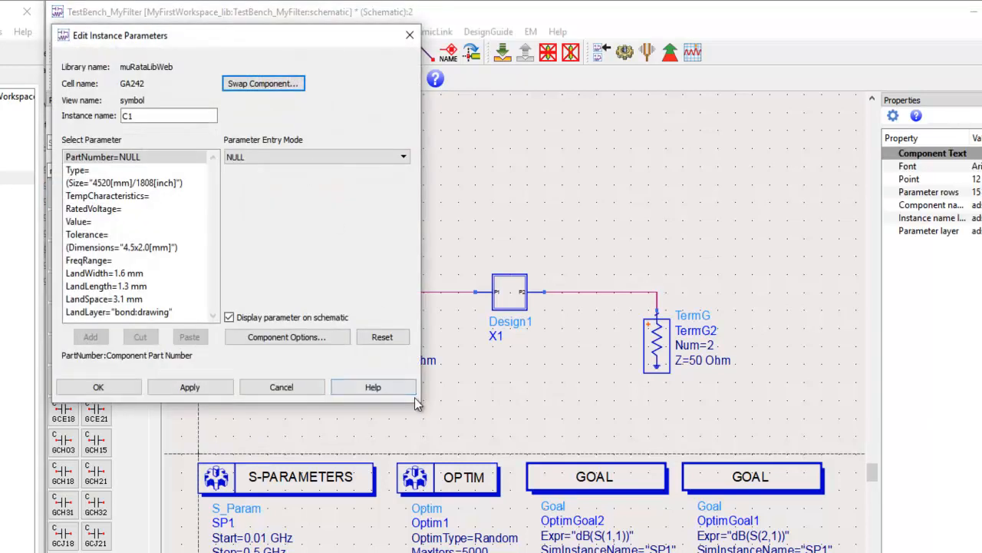
pyautogui.moveTo(417, 400); pyautogui.dragTo(650, 462)
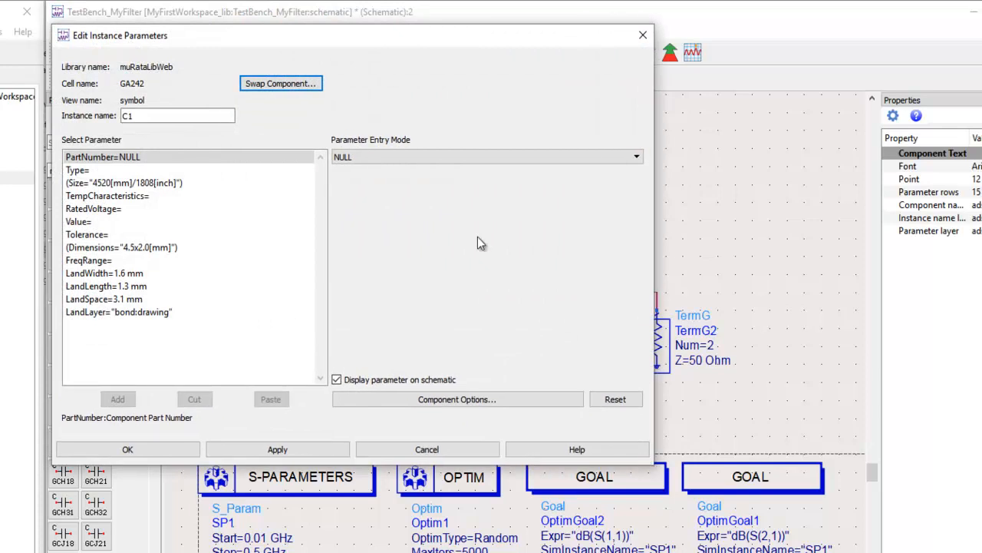
pyautogui.click(430, 157)
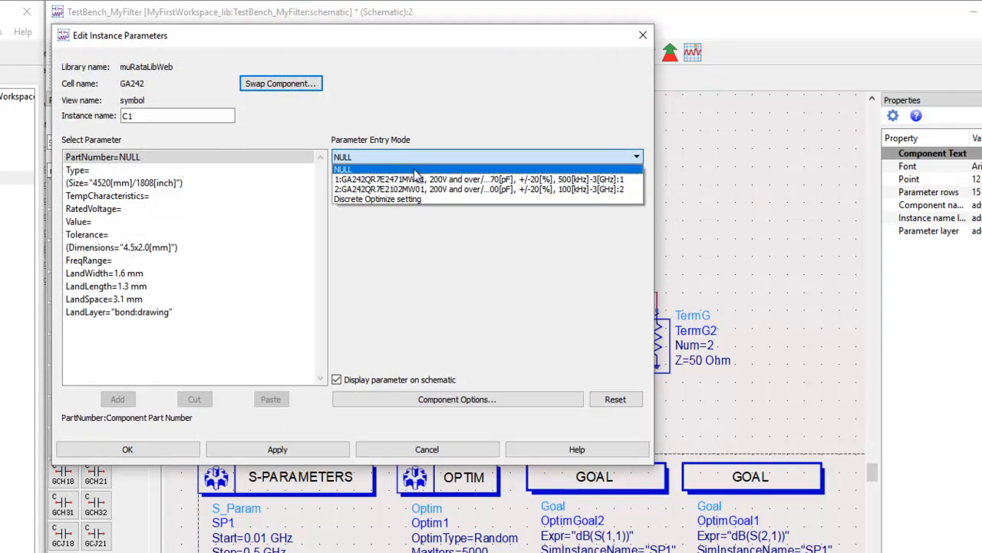
pyautogui.click(413, 180)
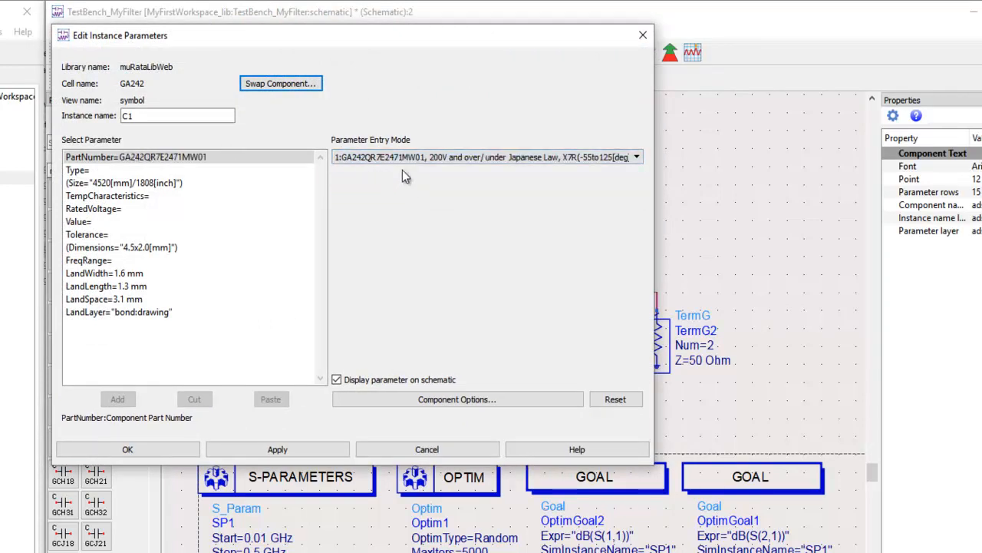
pyautogui.click(252, 451)
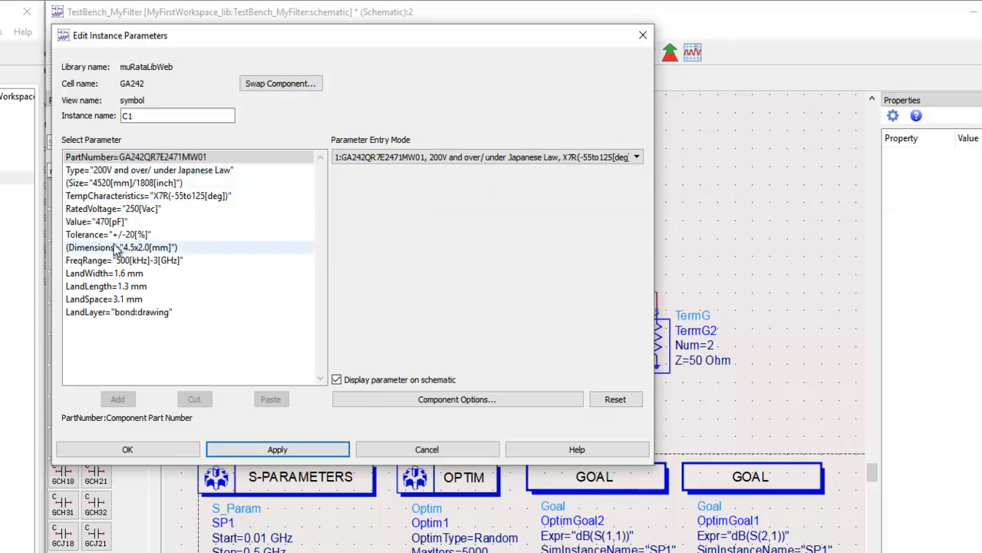
pyautogui.click(125, 452)
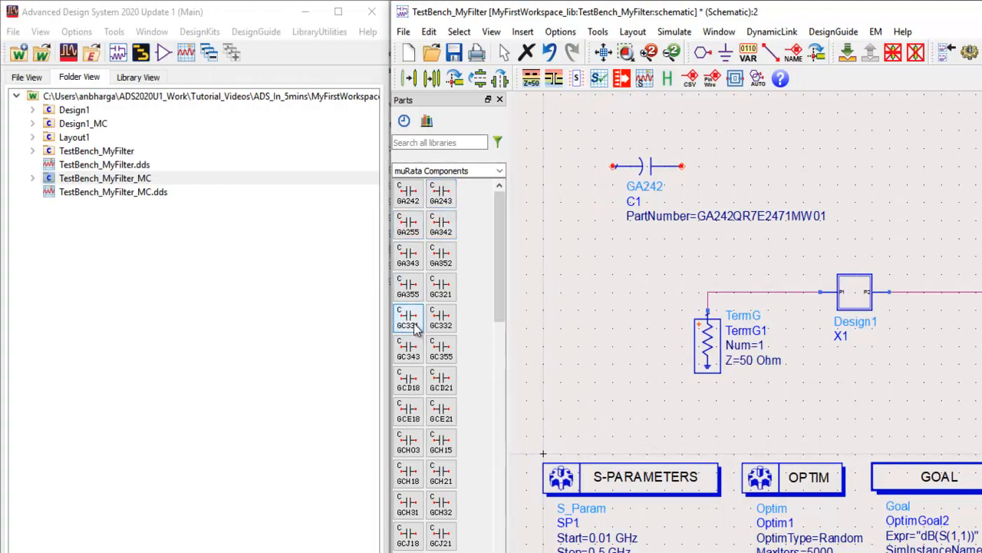
# Step: Add the lib.defs library definition file from Vendor_Libraries\RF_Transistors_vendor_kit to the workspace through library management
pyautogui.click(212, 34)
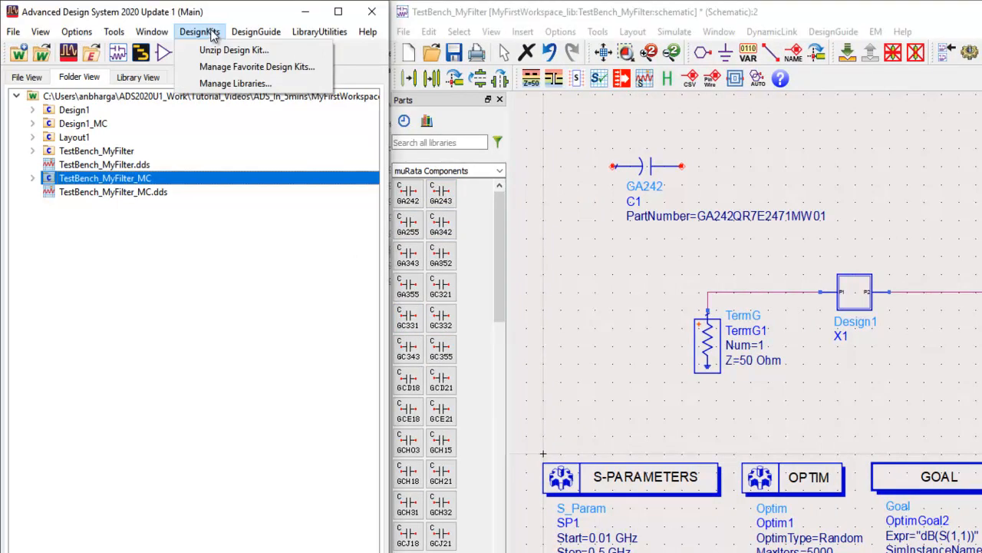
pyautogui.click(239, 86)
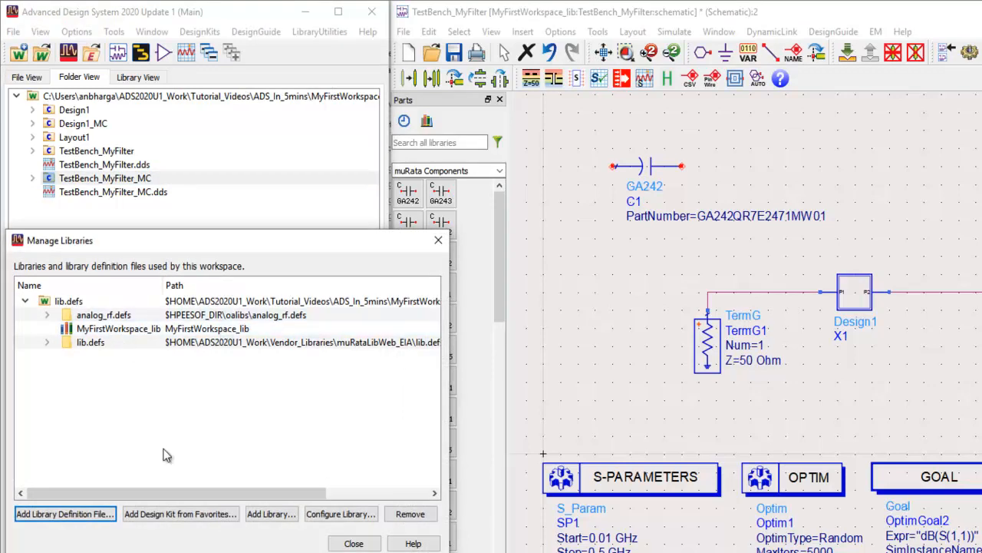
pyautogui.click(65, 514)
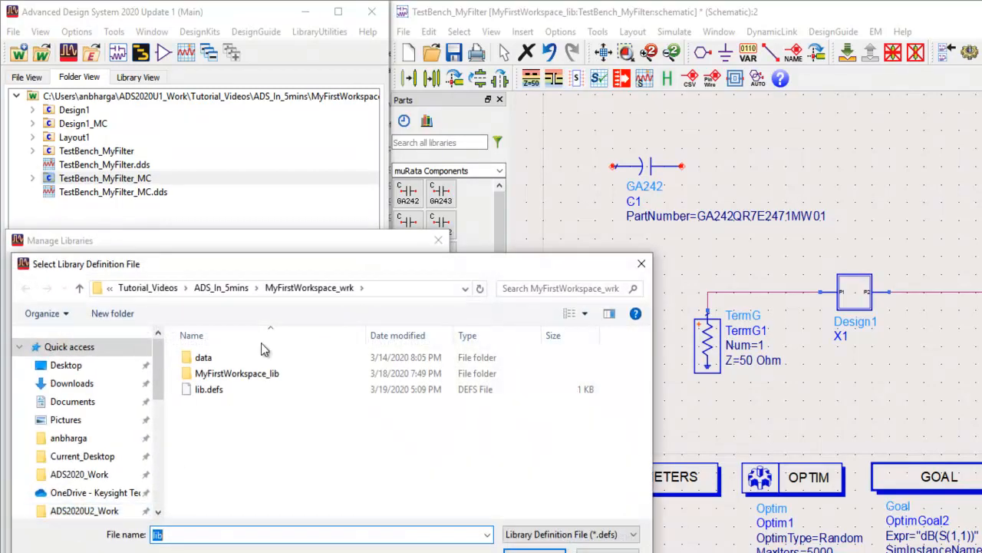
pyautogui.click(153, 288)
pyautogui.click(256, 298)
pyautogui.doubleClick(246, 457)
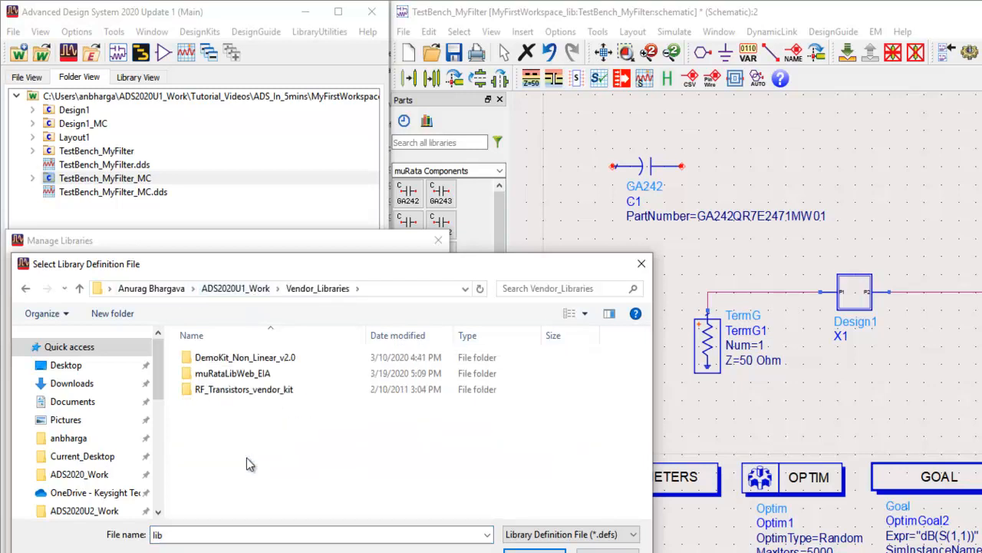
pyautogui.doubleClick(228, 392)
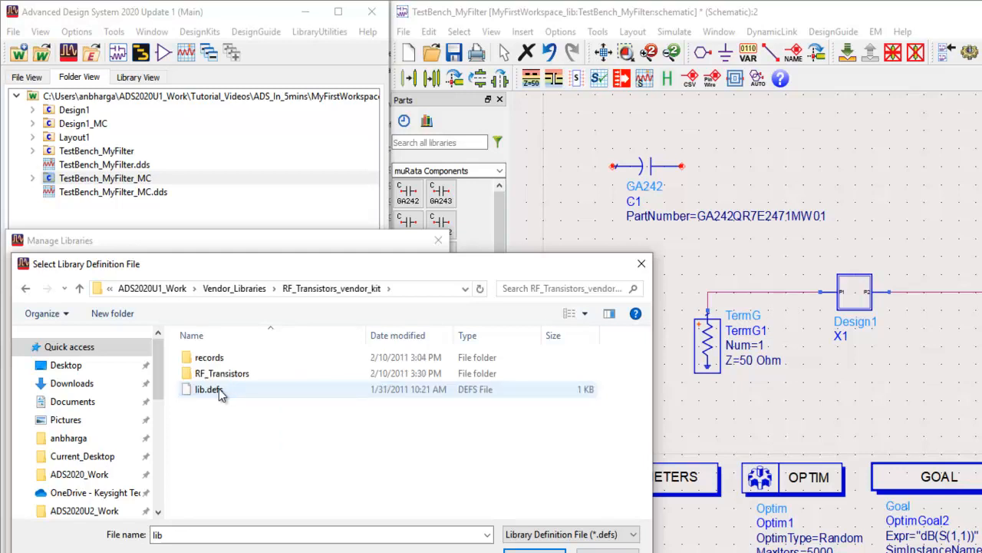
pyautogui.click(213, 391)
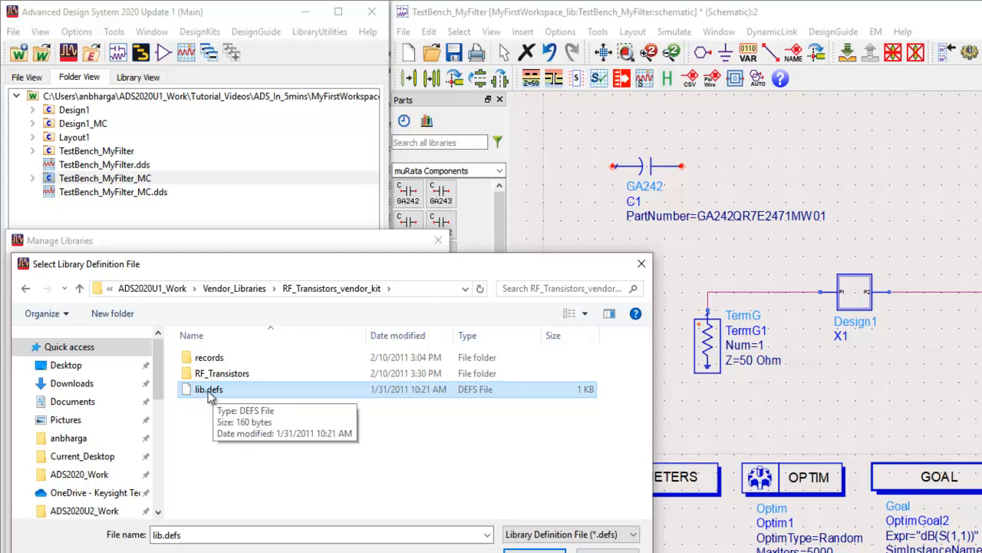
pyautogui.click(535, 550)
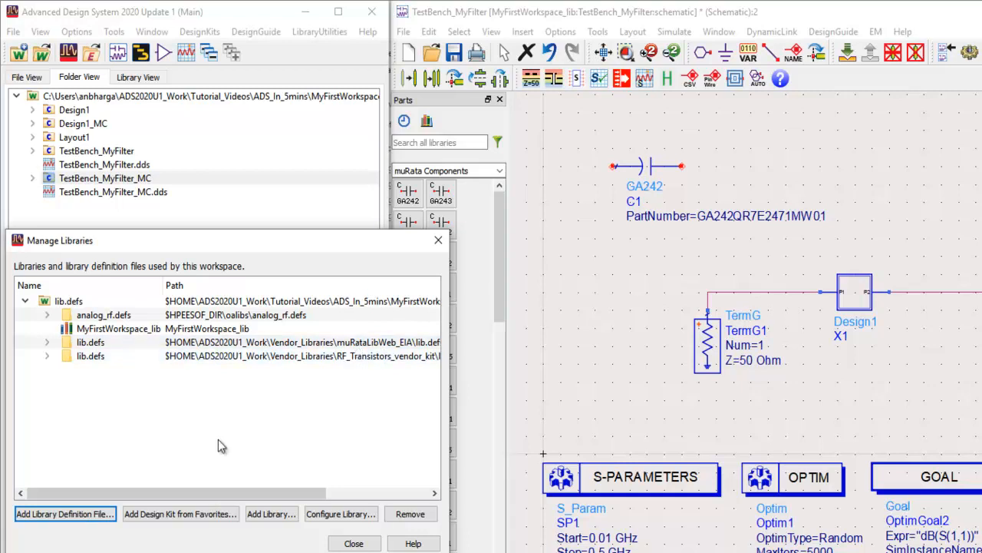
# Step: Add the lib.defs file from Vendor_Libraries\DemoKit_Non_Linear_v2.0 to the workspace libraries and finish managing libraries
pyautogui.click(99, 513)
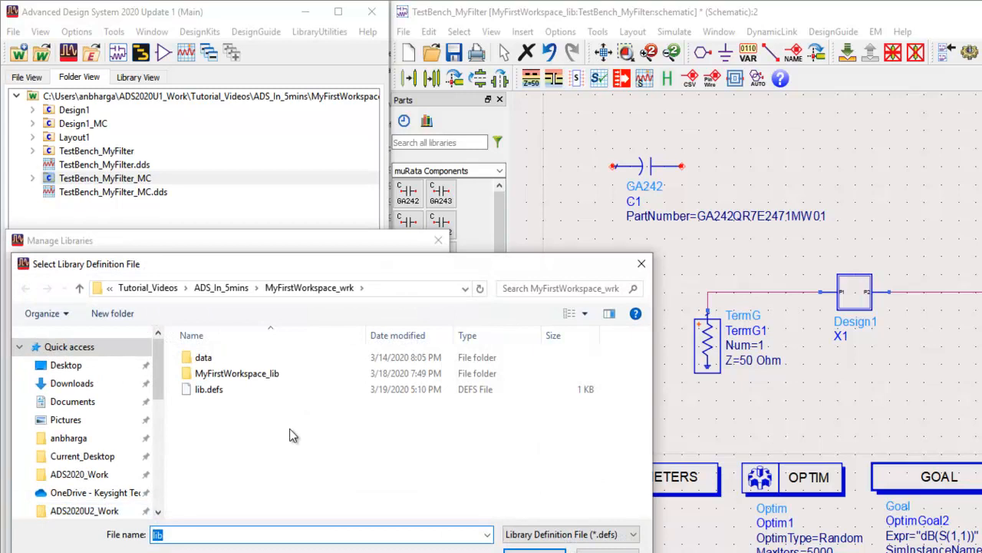
pyautogui.click(150, 289)
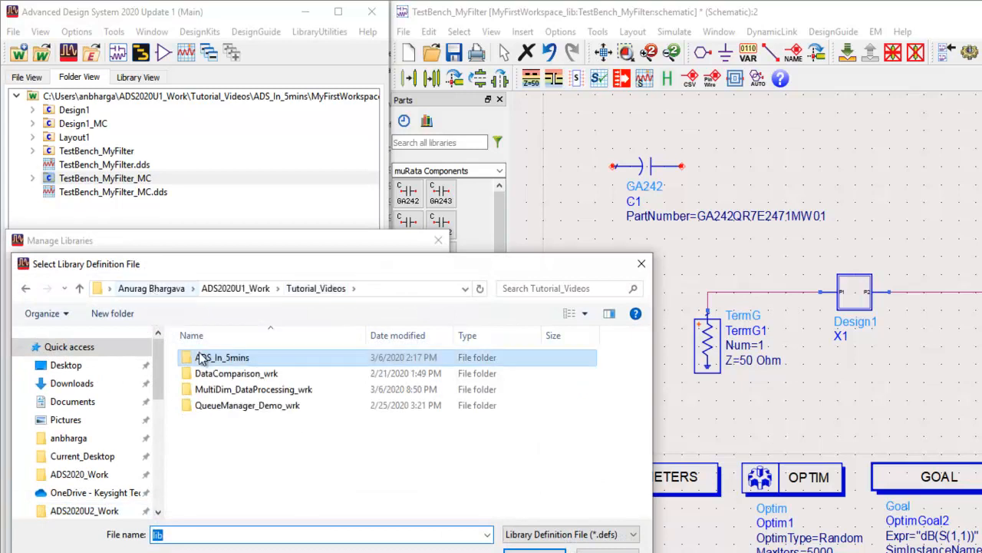
pyautogui.click(216, 288)
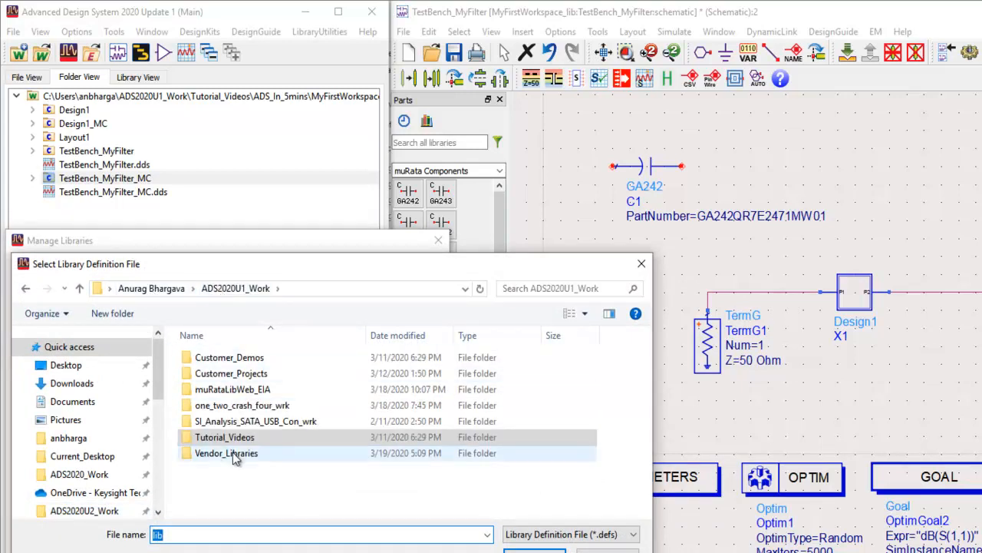
pyautogui.doubleClick(233, 453)
pyautogui.click(230, 363)
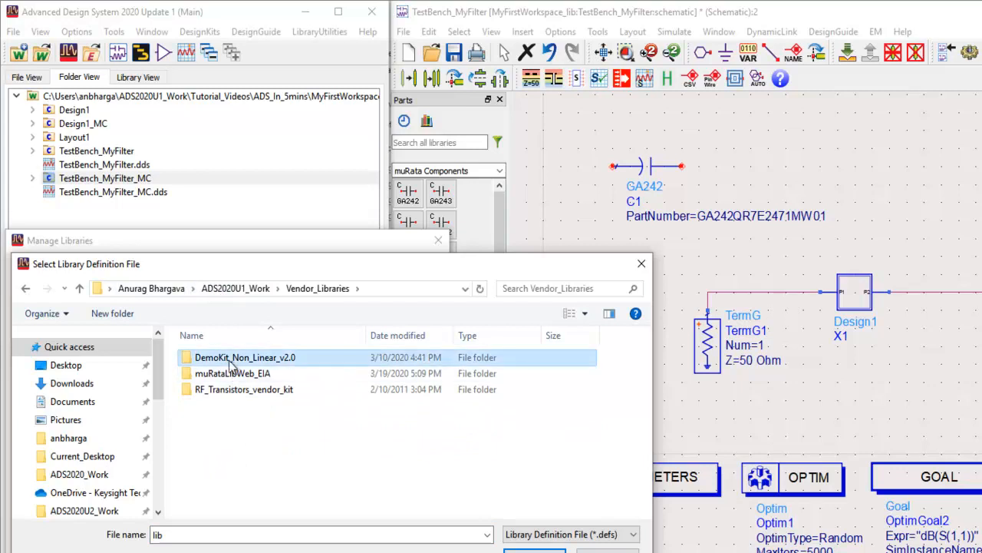
pyautogui.doubleClick(248, 358)
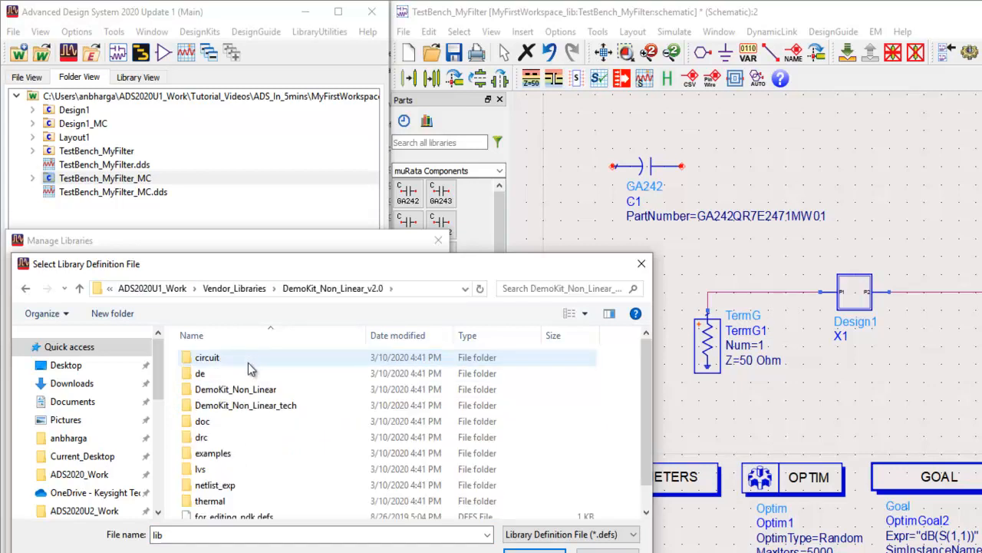
pyautogui.scroll(-1, 253, 410)
pyautogui.click(219, 512)
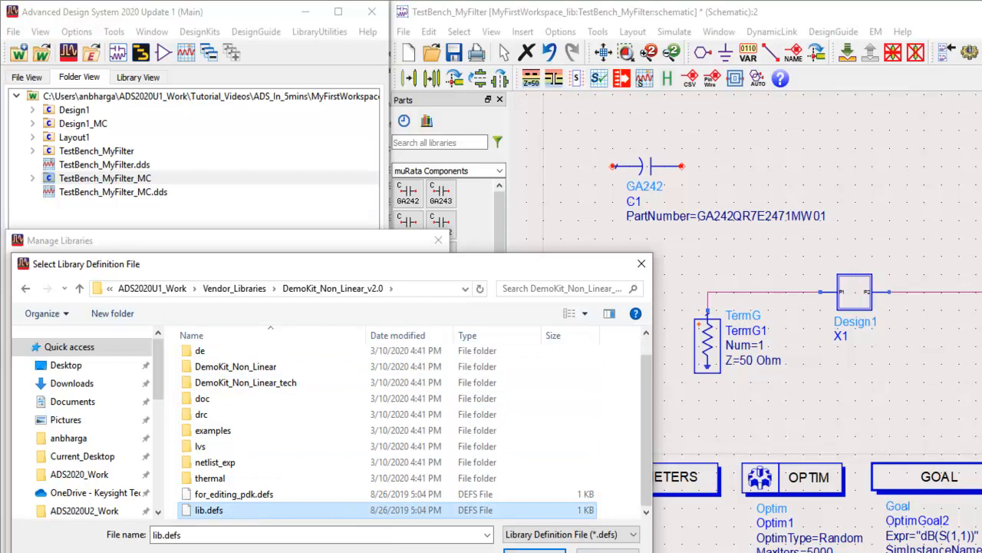
pyautogui.click(535, 550)
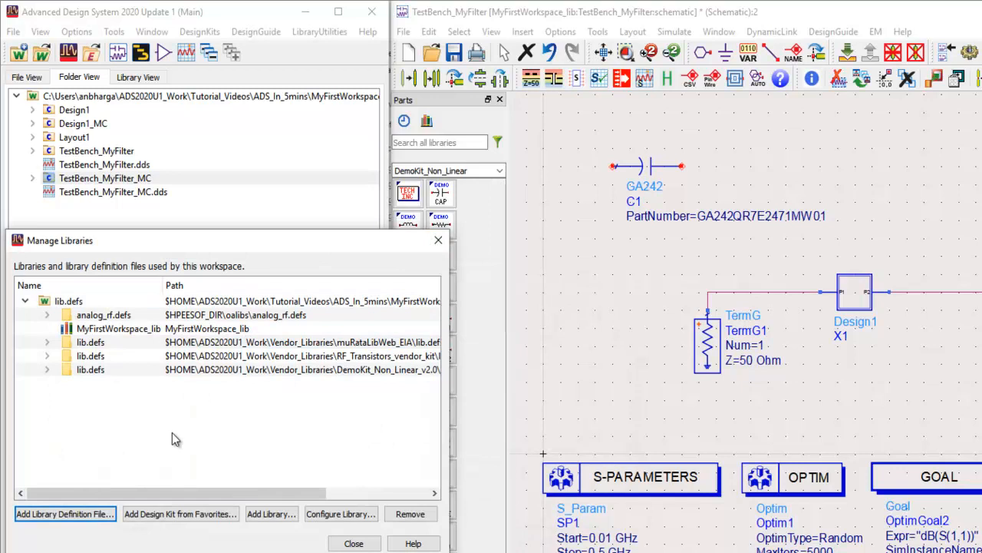
pyautogui.click(354, 543)
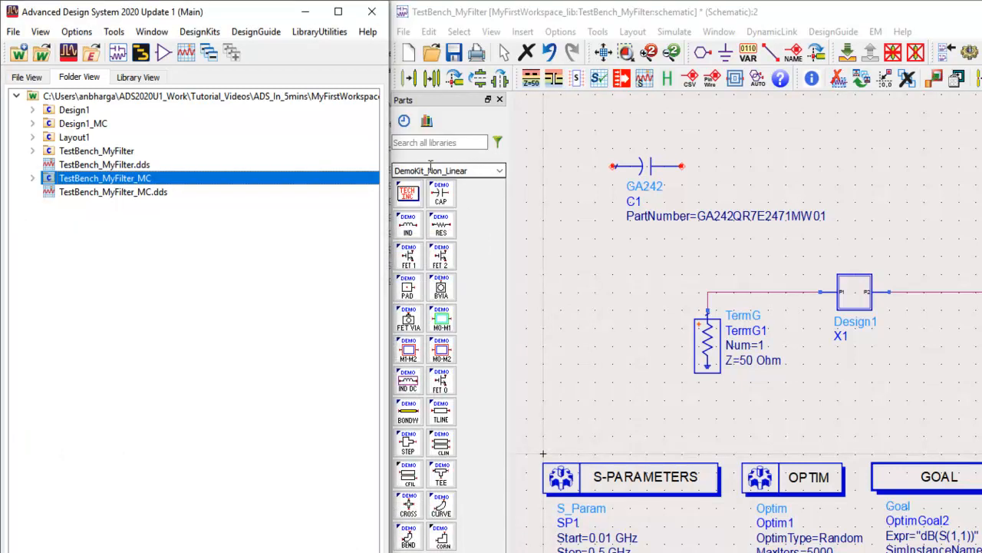
# Step: Check the list of available part palettes, and list the Packaged BJTs of the read-only RF_Transistors library in the component library
pyautogui.click(499, 171)
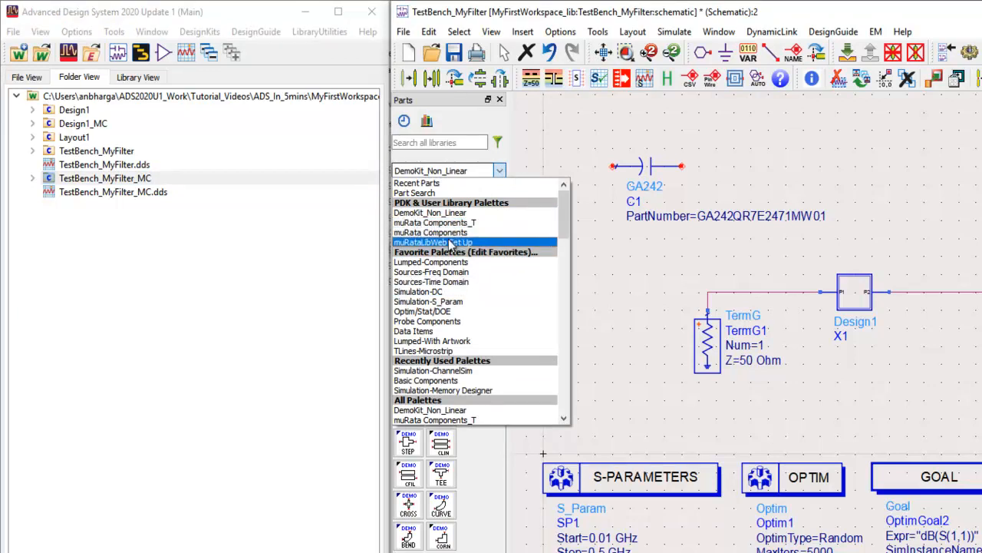
pyautogui.click(599, 207)
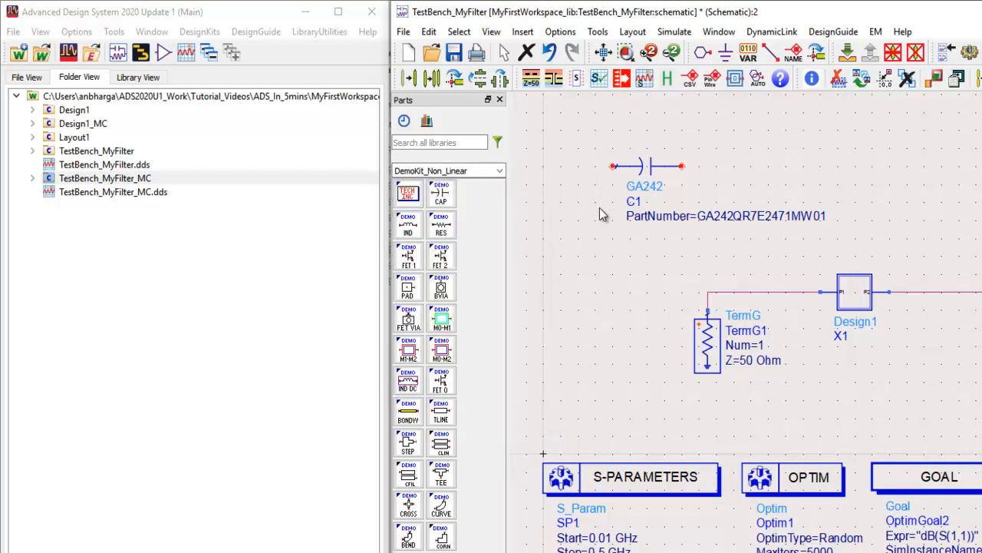
pyautogui.click(428, 123)
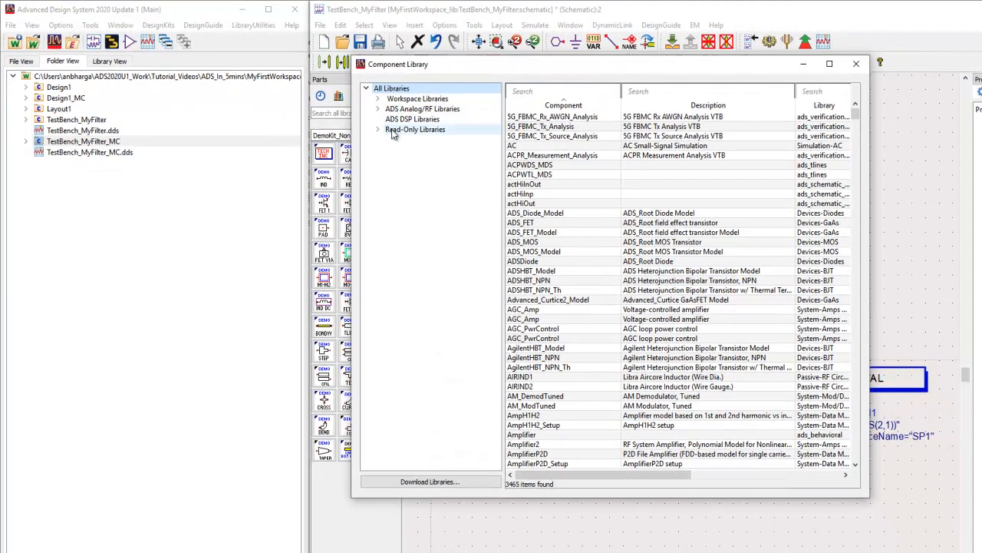
pyautogui.click(377, 129)
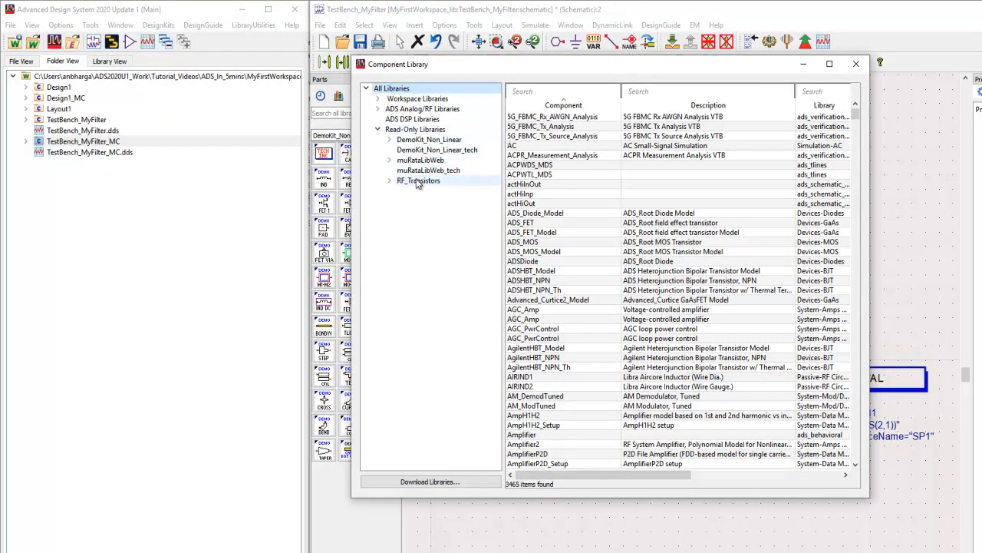
pyautogui.click(389, 181)
pyautogui.click(429, 192)
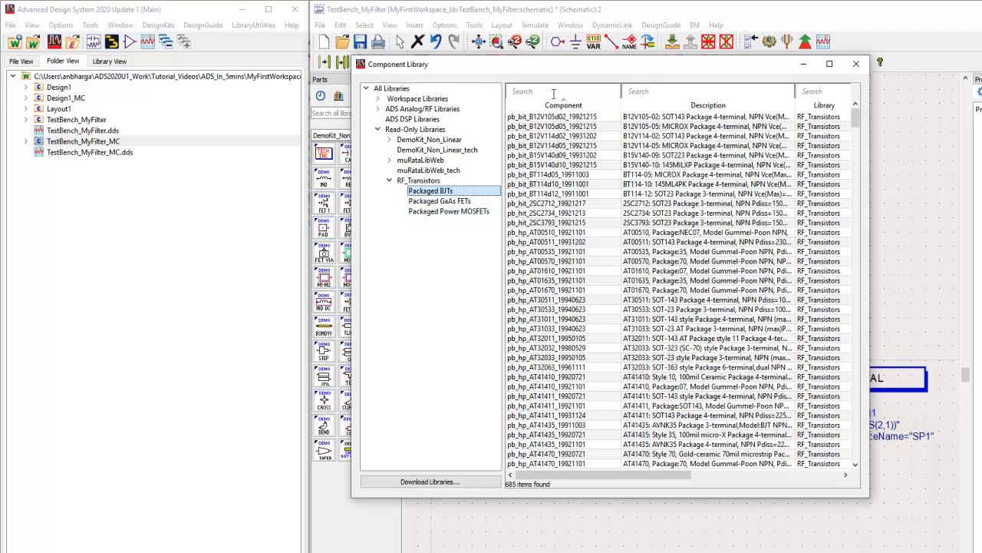
# Step: Search the Packaged BJTs by description, trying "atf2" and shortening the search text to "at"
pyautogui.click(647, 93)
pyautogui.write('a')
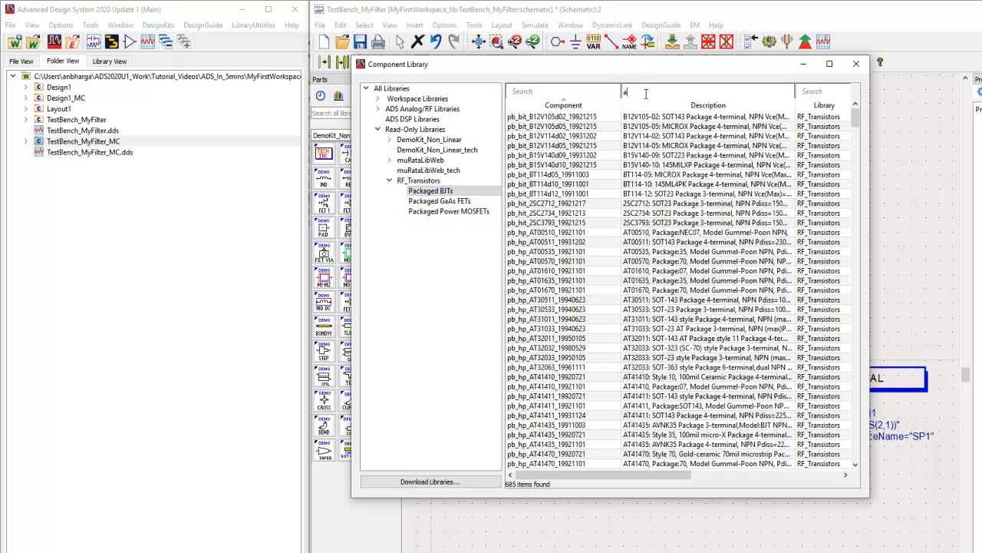
pyautogui.write('tf')
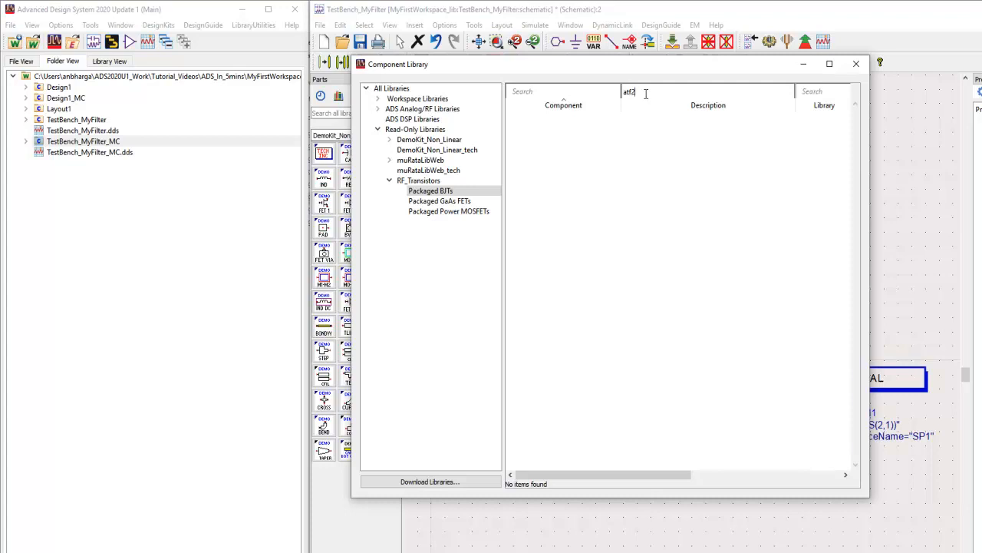
pyautogui.press('BackSpace')
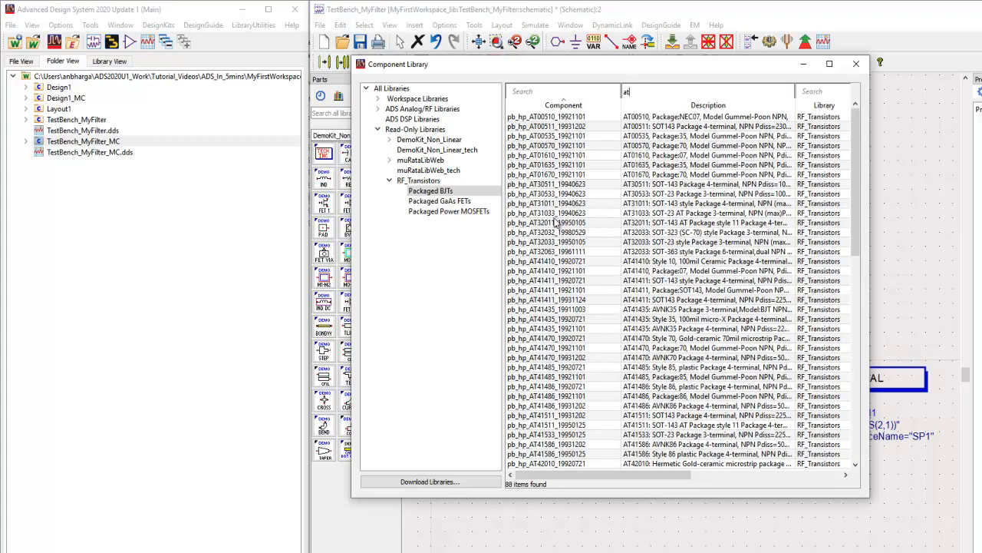
# Step: Place the pb_hp_AT01670_19921101 transistor below the Optim1 block, end placement and fit the whole schematic in view
pyautogui.click(644, 175)
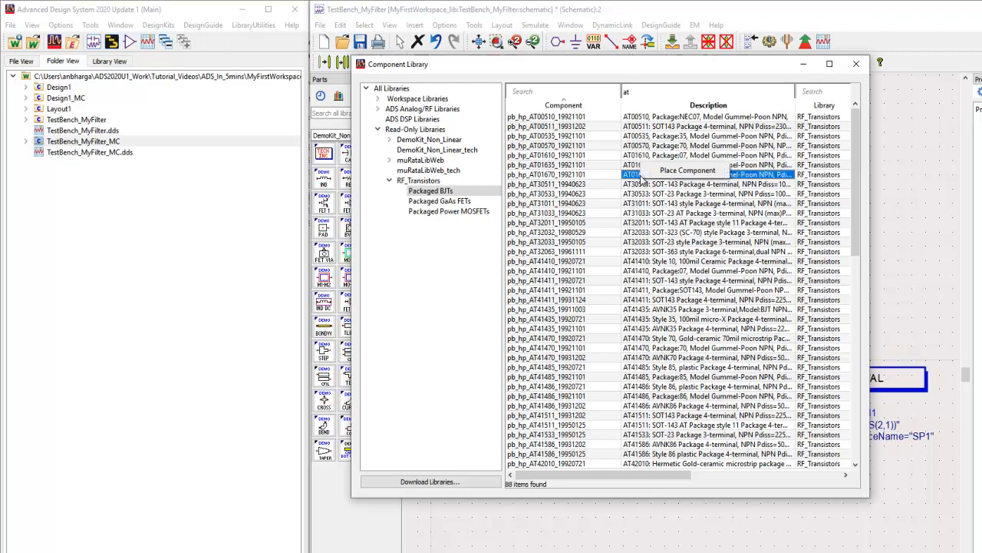
pyautogui.doubleClick(656, 176)
pyautogui.click(598, 532)
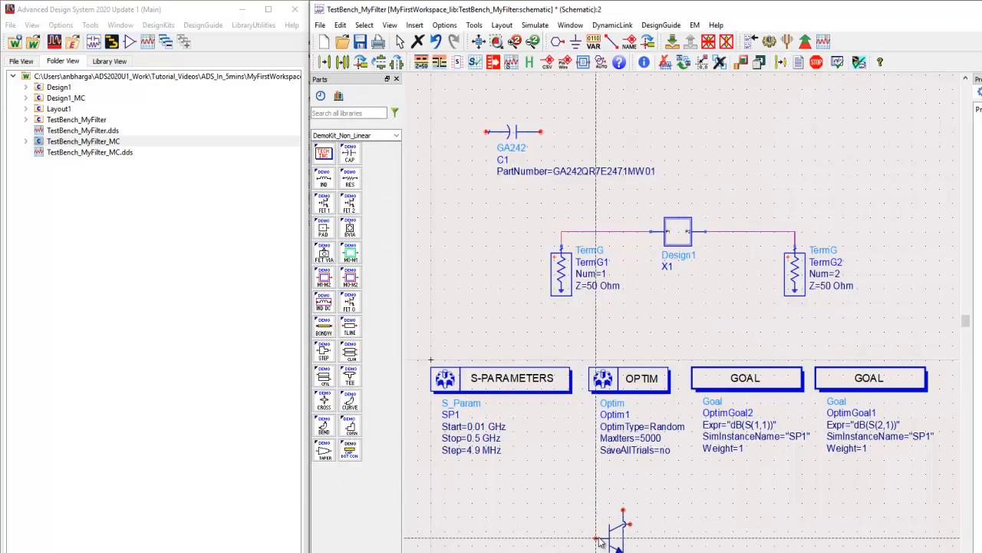
pyautogui.scroll(3, 647, 428)
pyautogui.scroll(-4, 646, 423)
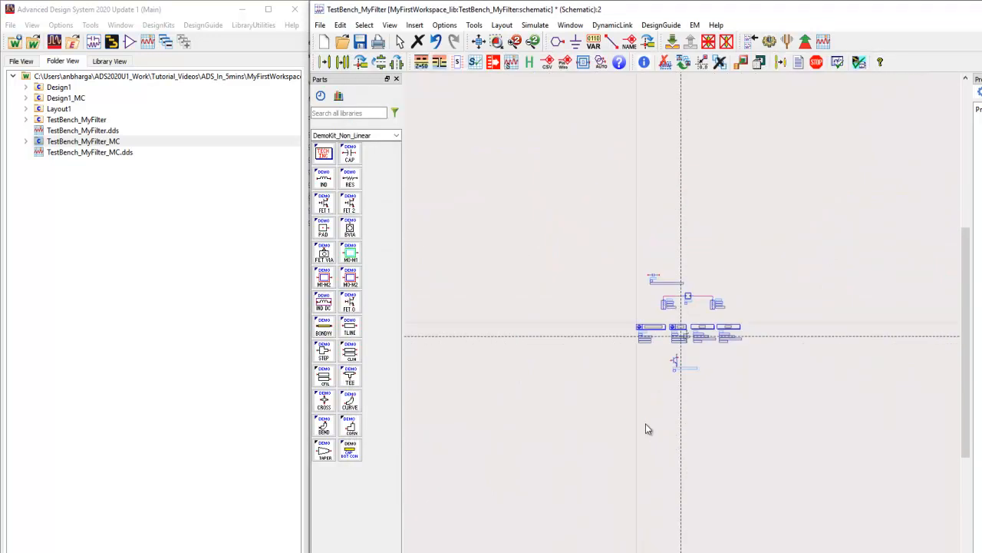
pyautogui.scroll(2, 678, 359)
pyautogui.scroll(3, 679, 359)
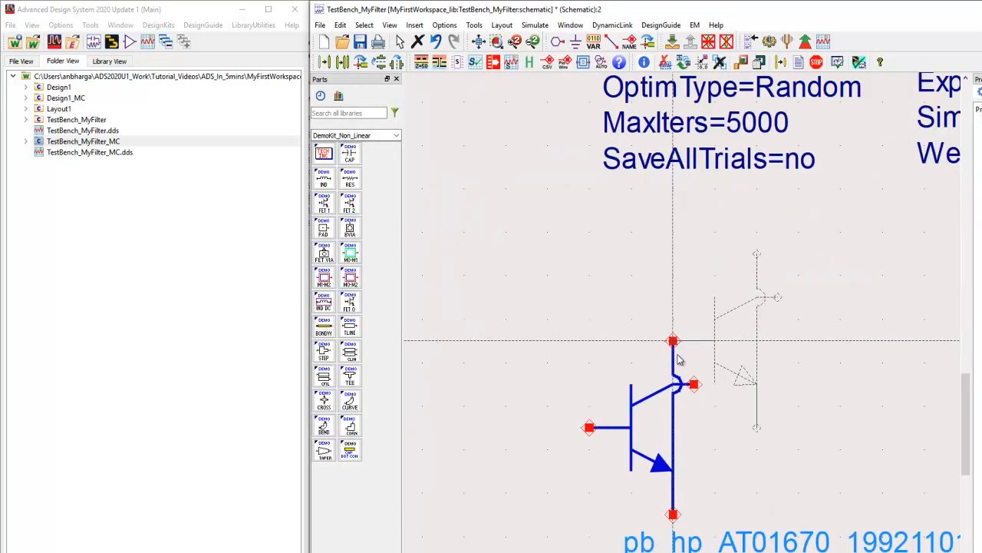
pyautogui.scroll(-2, 679, 368)
pyautogui.press('Escape')
pyautogui.click(479, 42)
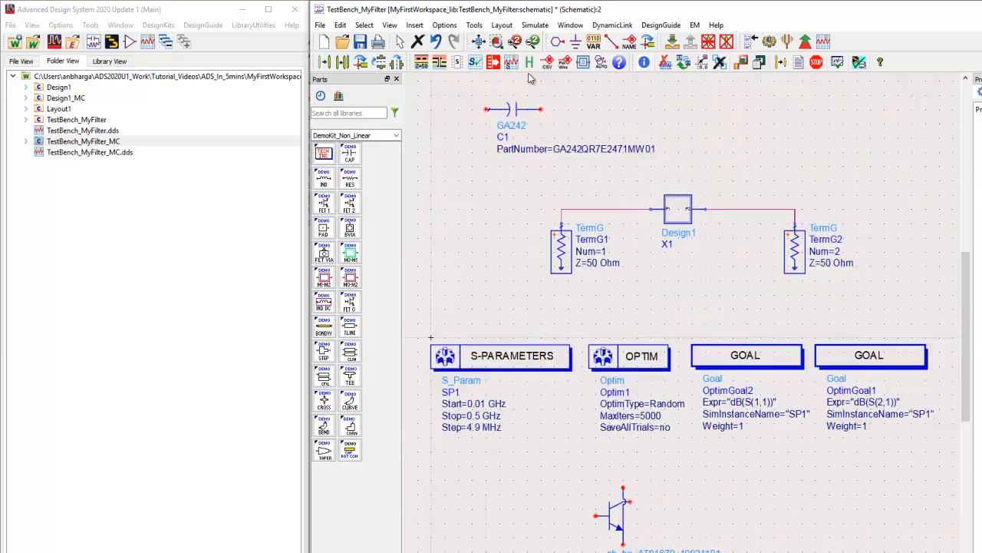